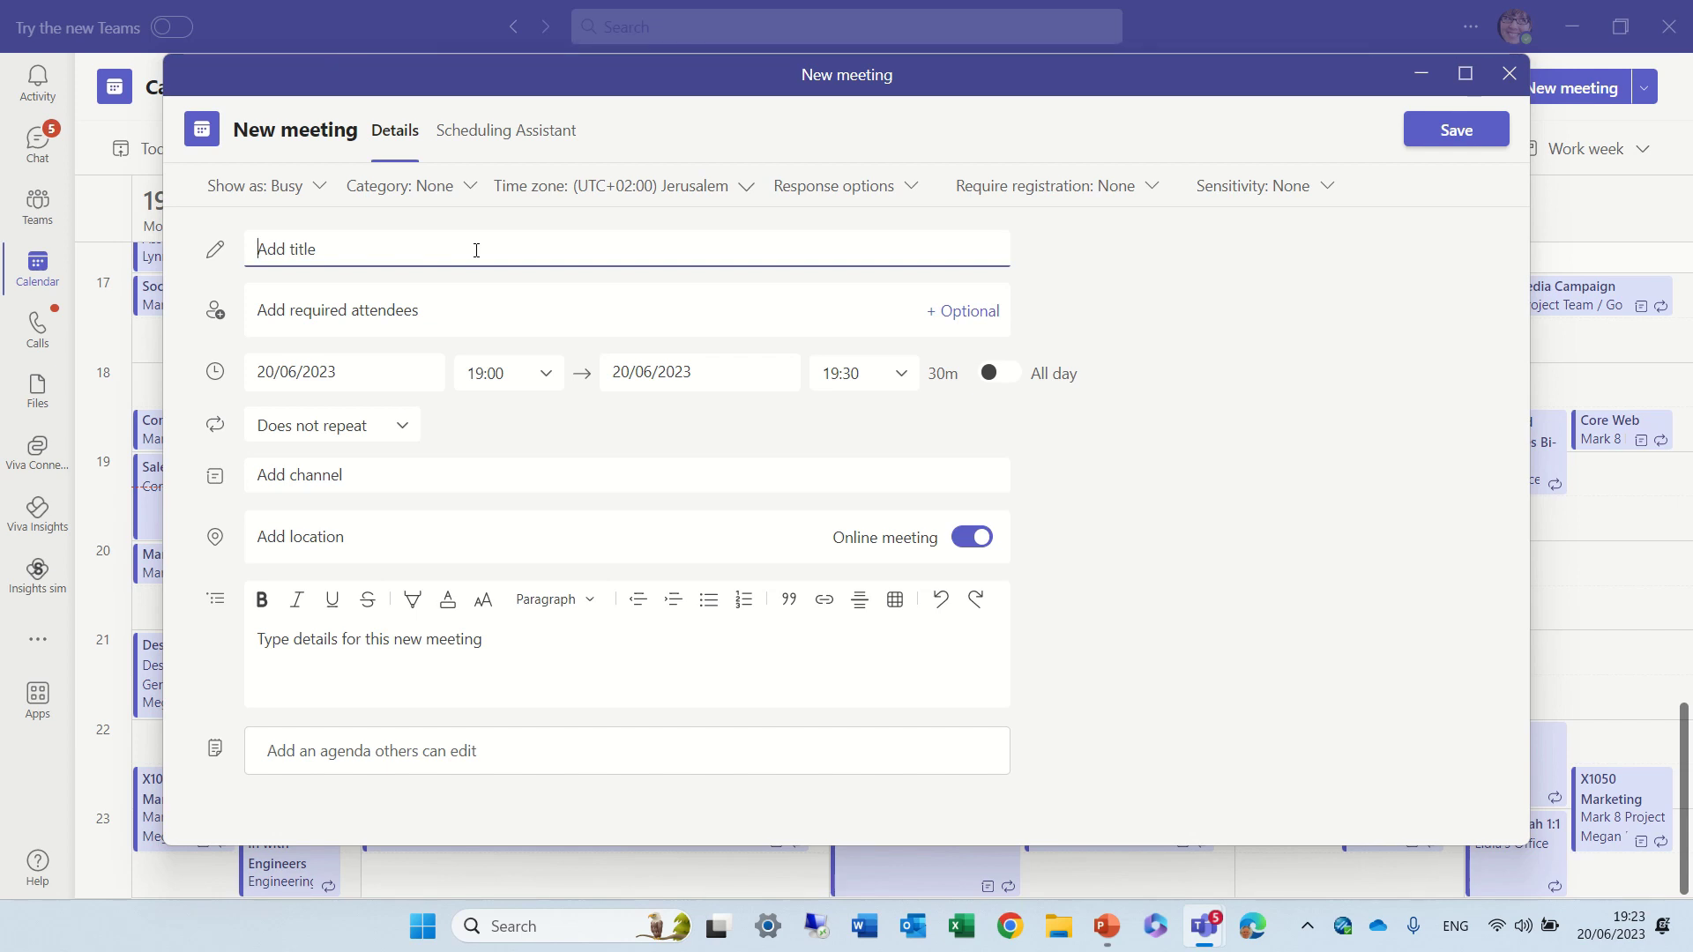
# Title the new meeting "meeting" and add the Marketing Assistant and the Retail Manager as required attendees.
pyautogui.write('meeting')
pyautogui.click(321, 304)
pyautogui.write('alex')
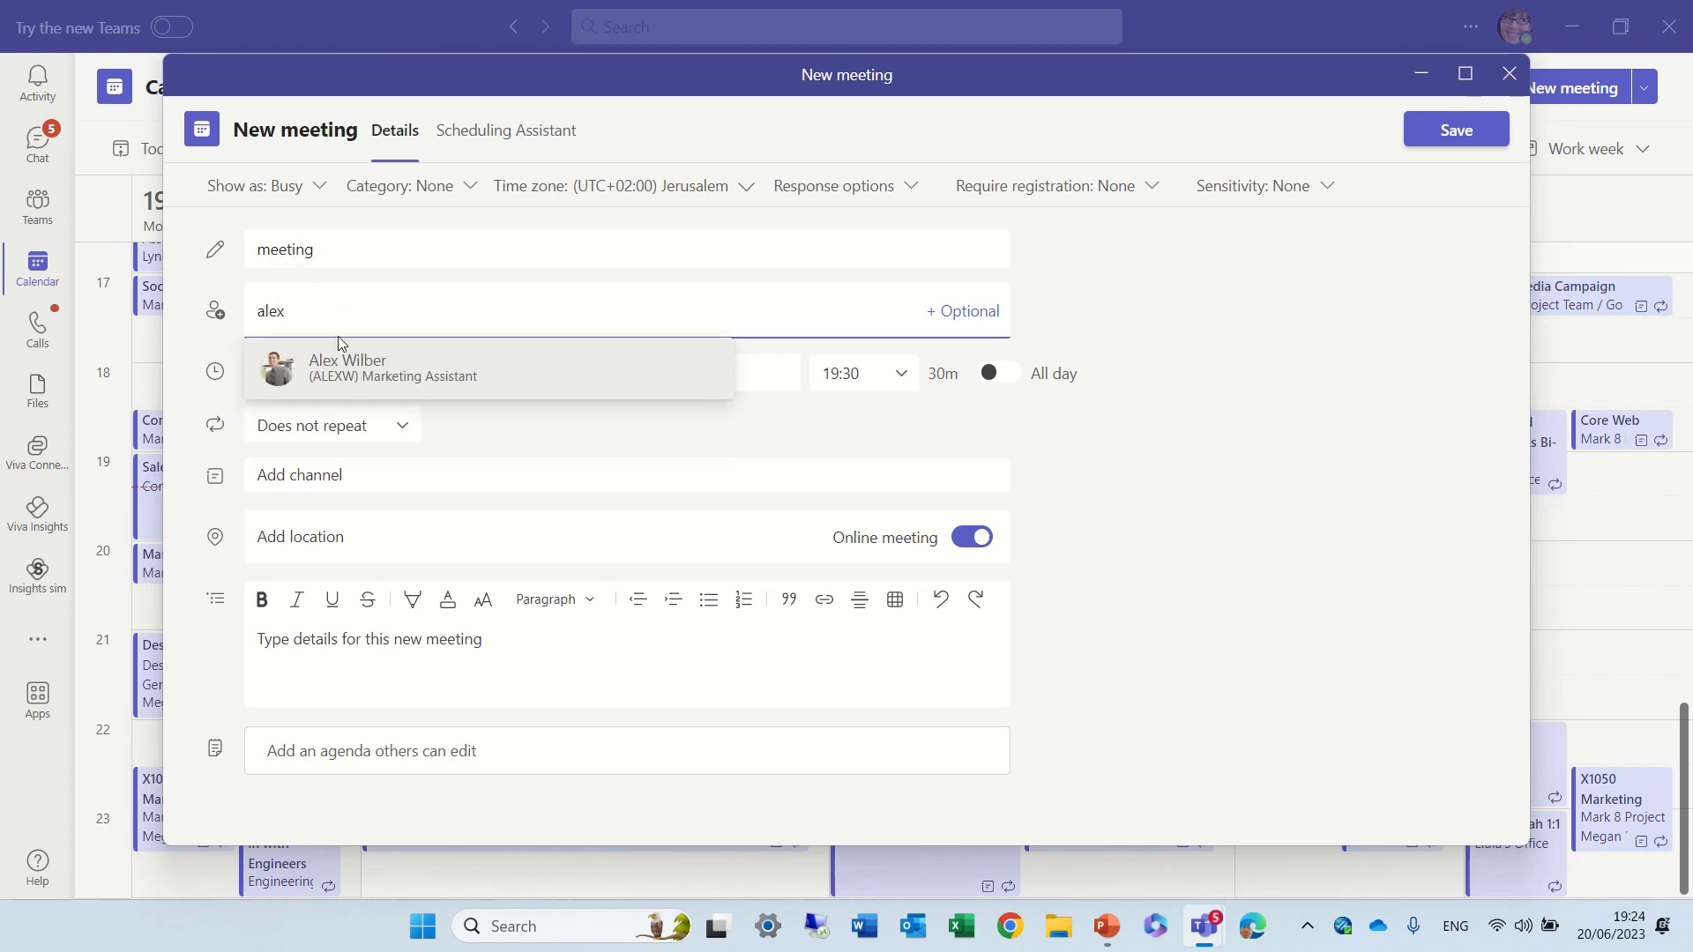
pyautogui.click(361, 381)
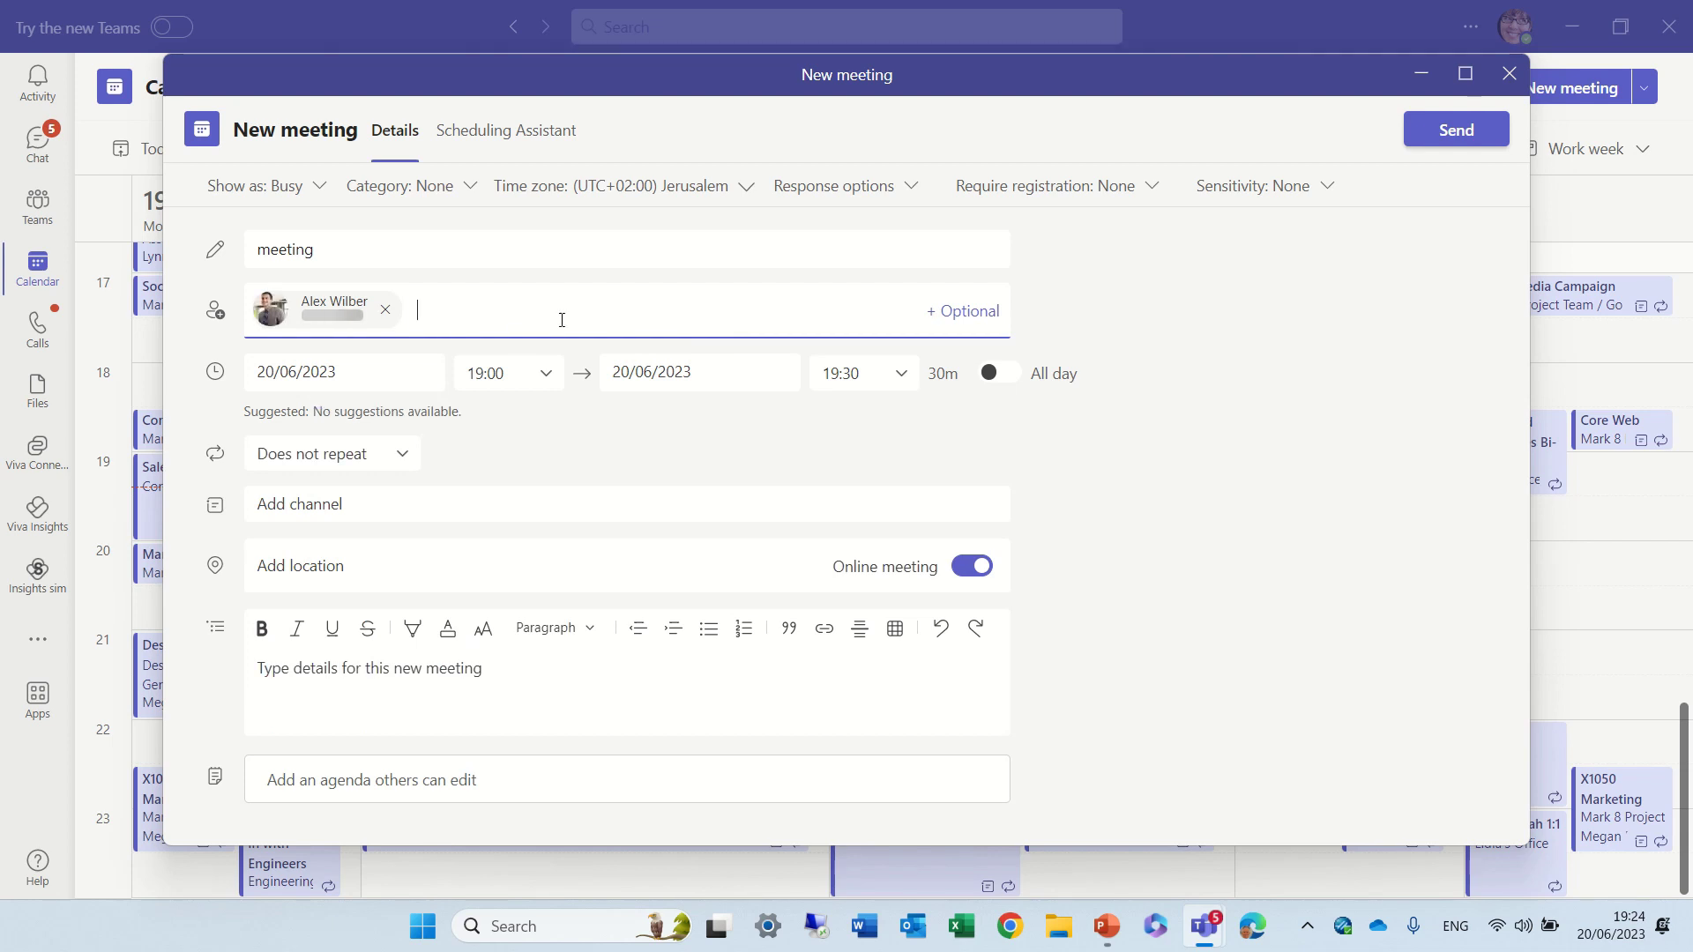
pyautogui.write('ad')
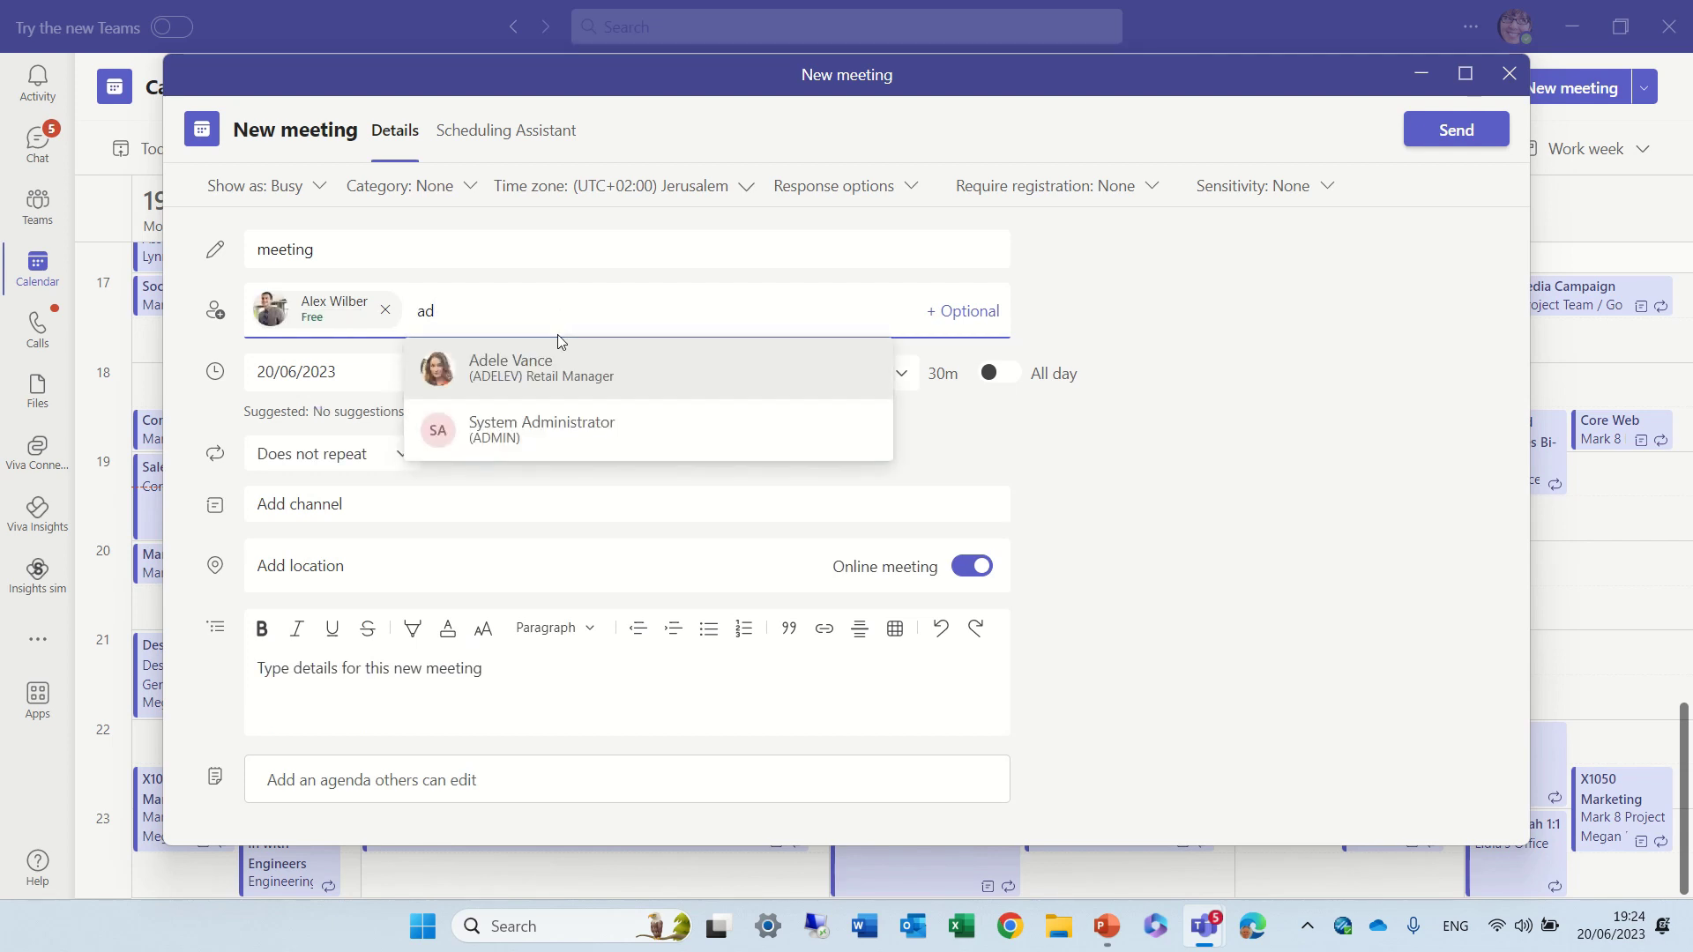
pyautogui.click(559, 370)
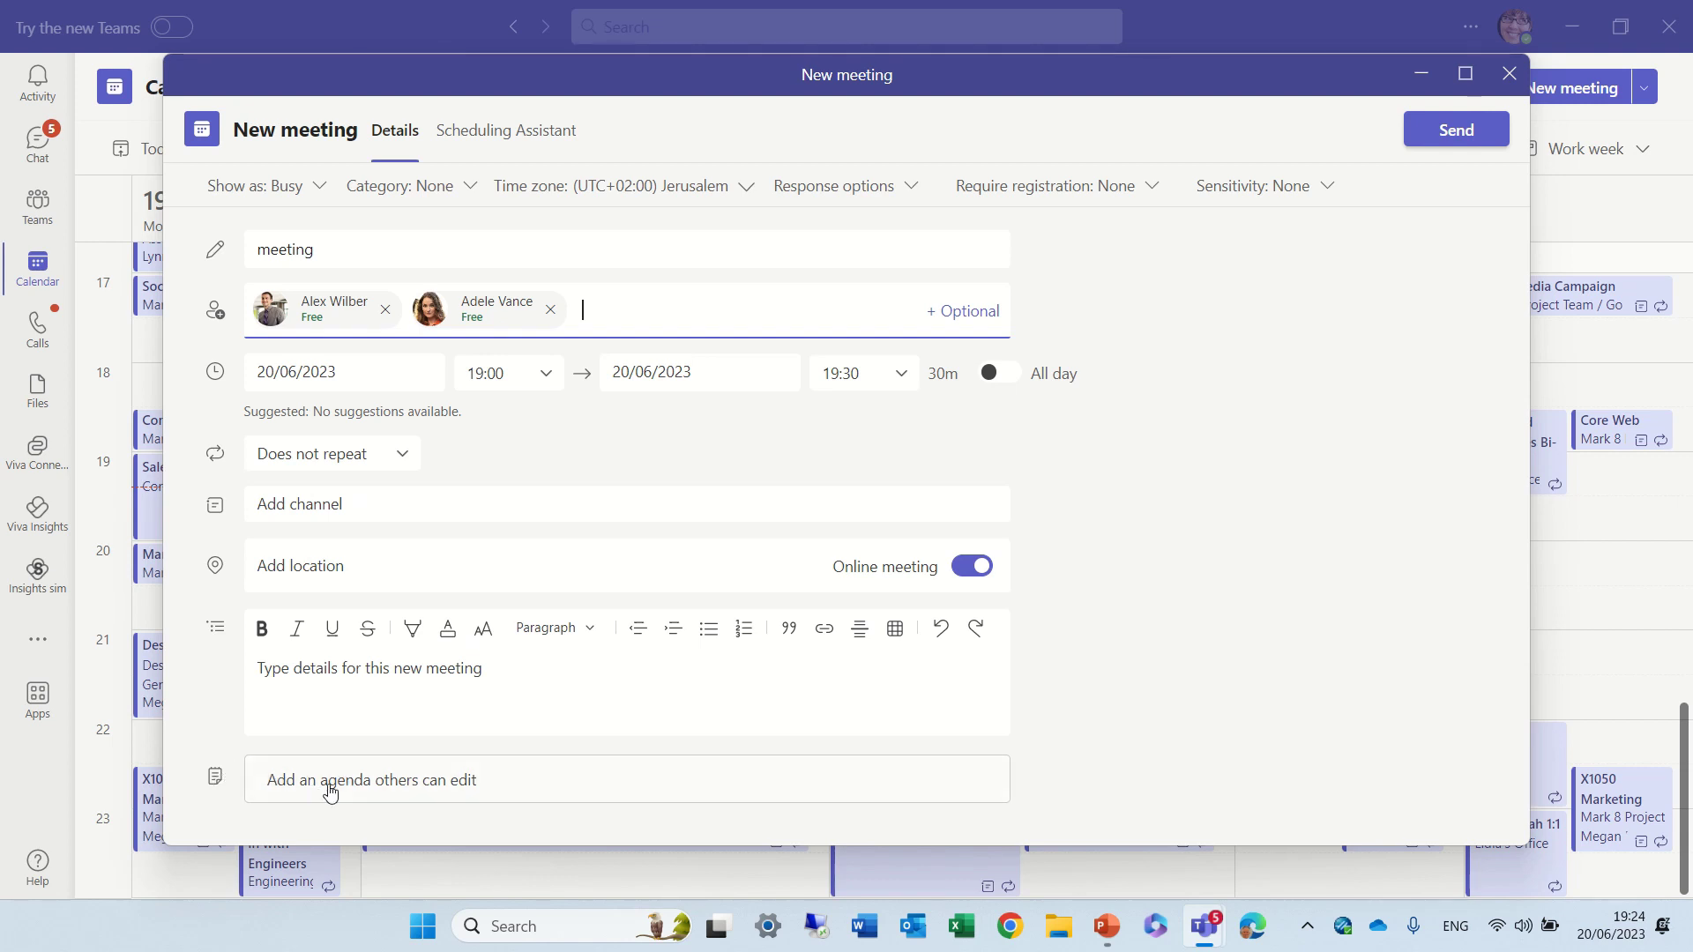
# Add a shared agenda to the meeting with the items "Topic1" and "Topic 3".
pyautogui.click(357, 785)
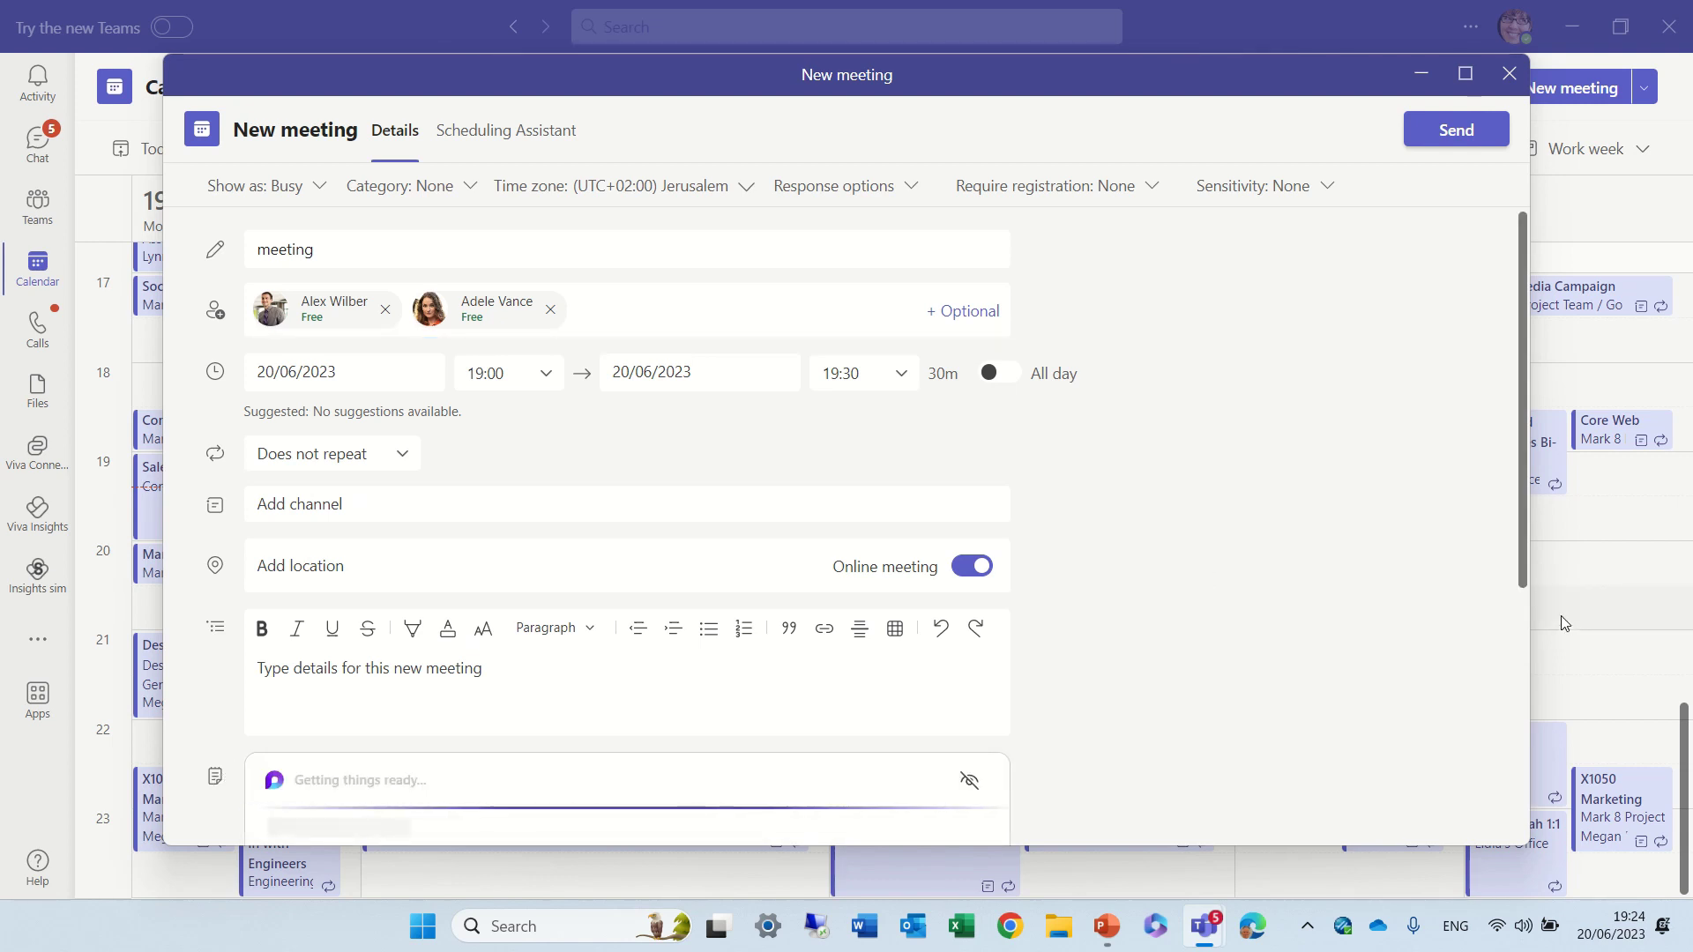
pyautogui.scroll(-2, 1526, 372)
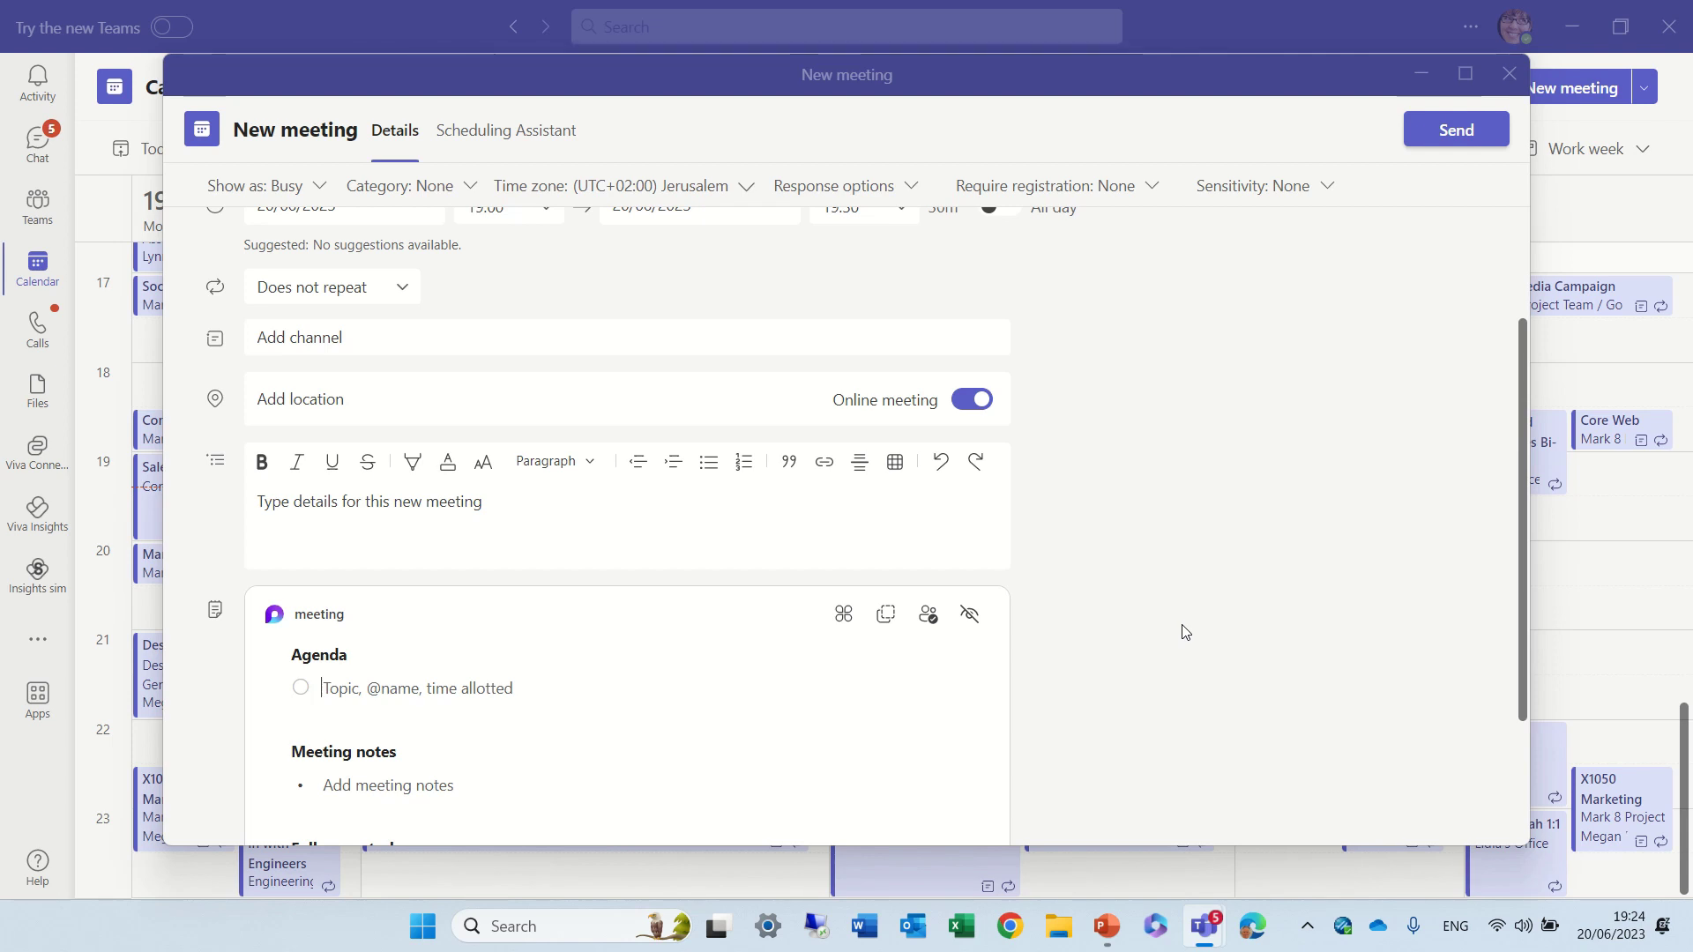
pyautogui.write('Topi')
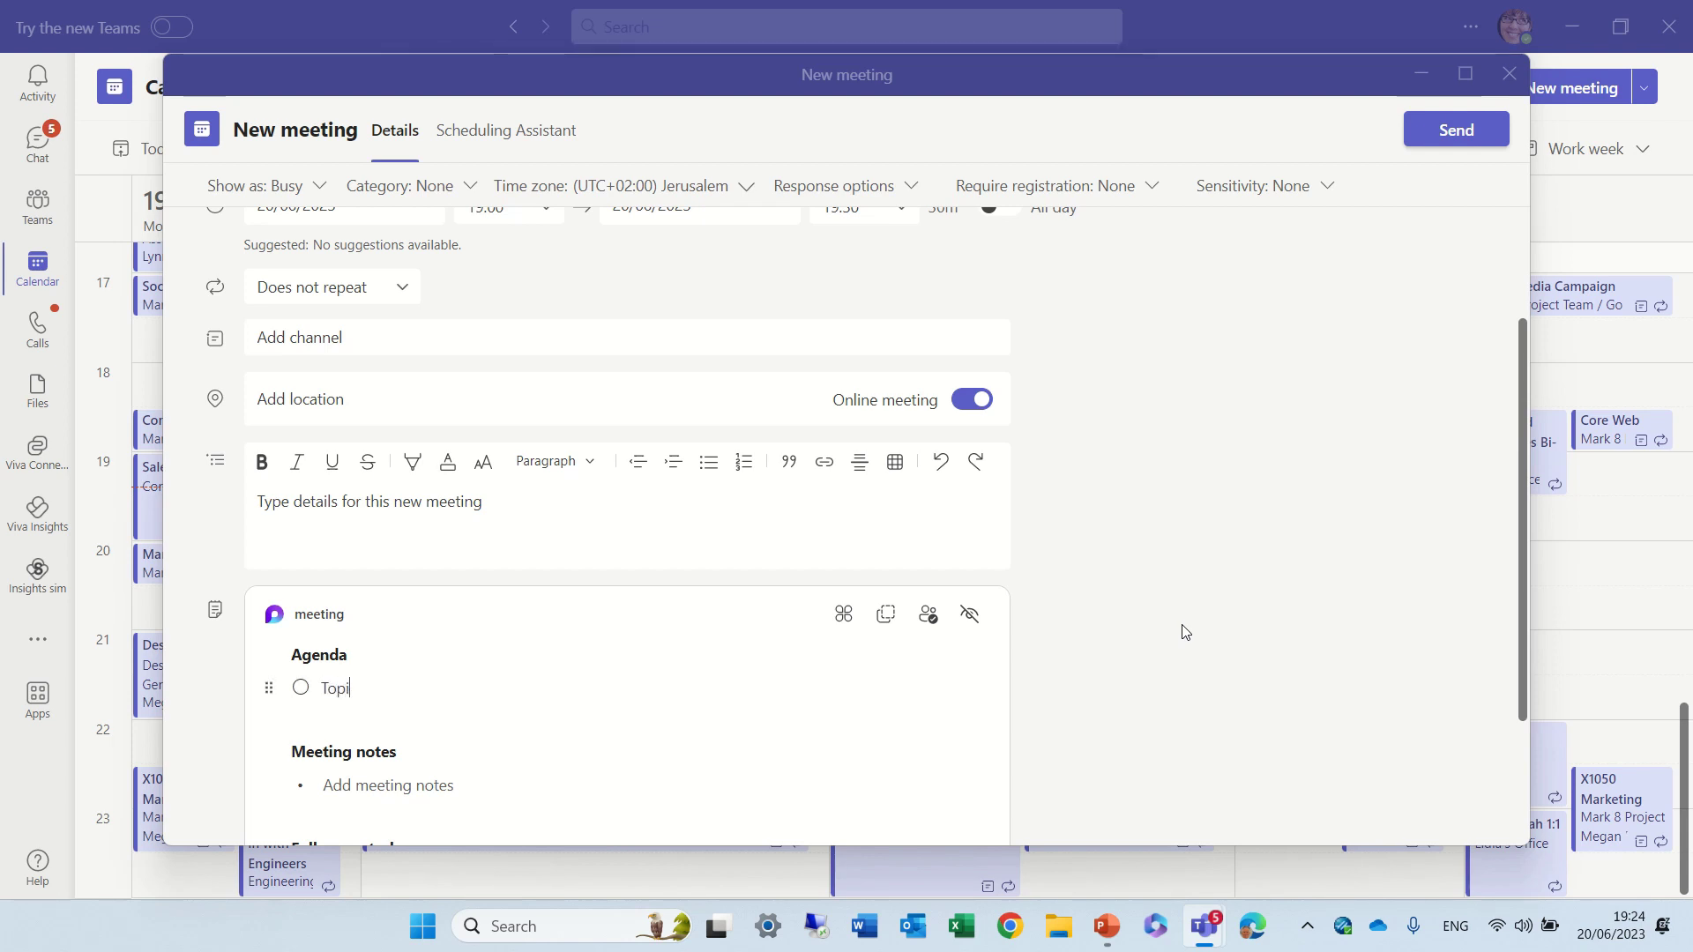
pyautogui.write('c1')
pyautogui.press('Return')
pyautogui.write('Topic 3')
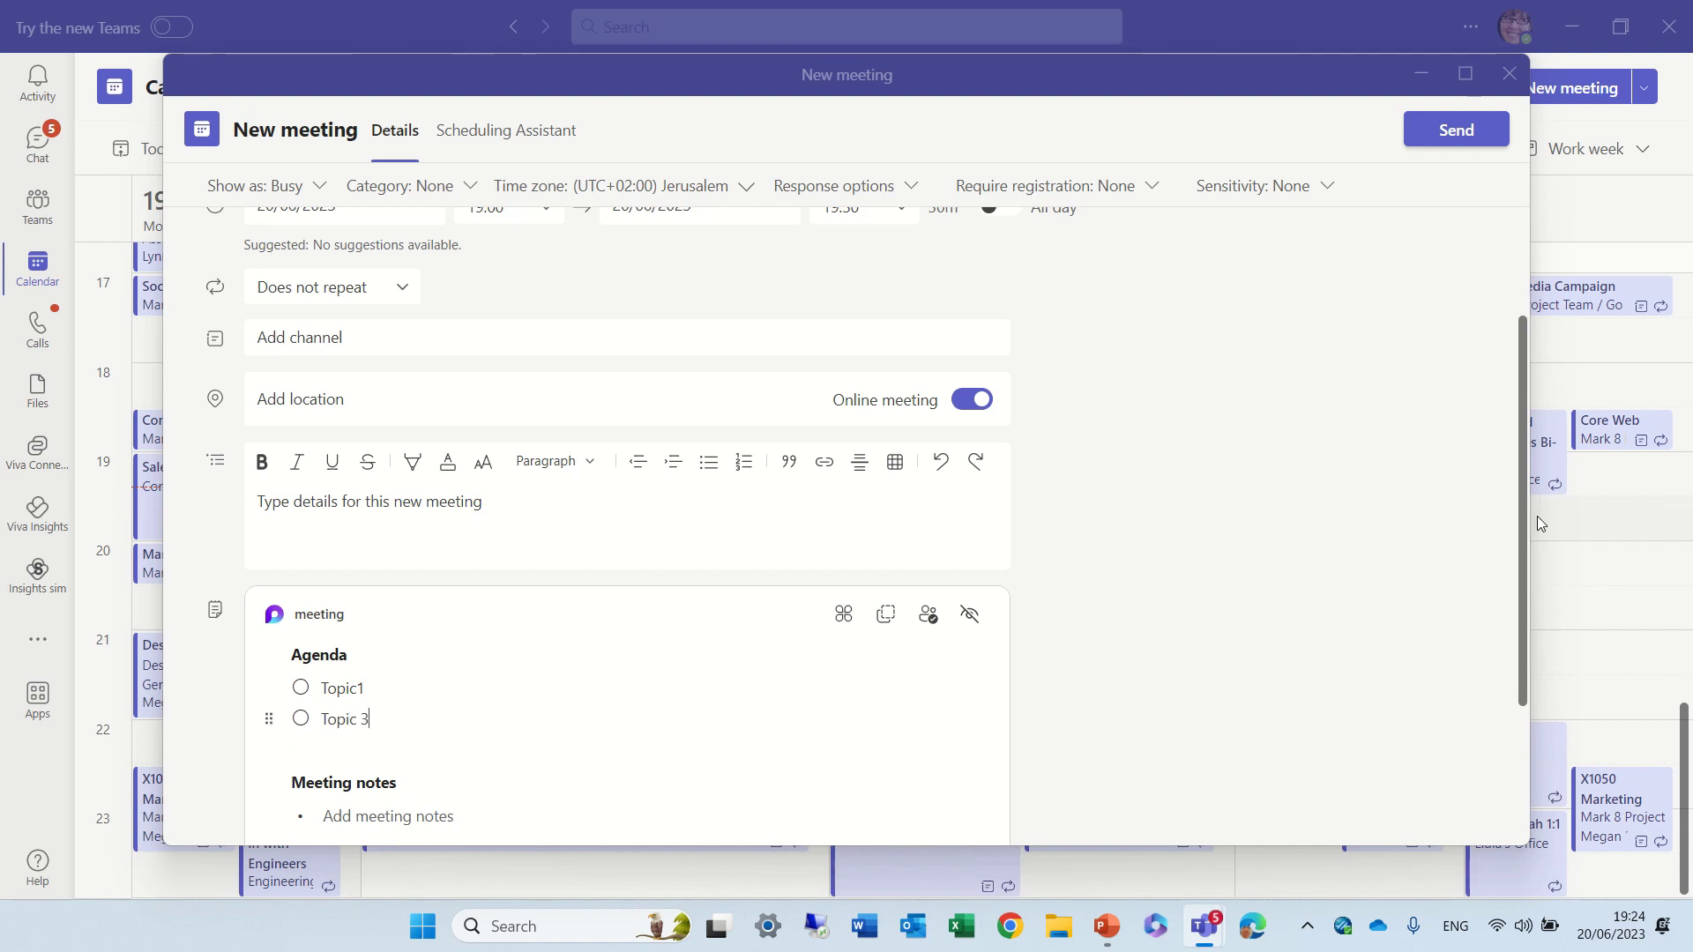
# Enter "Not1" and "Note2" as bullets under Meeting notes.
pyautogui.moveTo(1522, 484); pyautogui.dragTo(1515, 642)
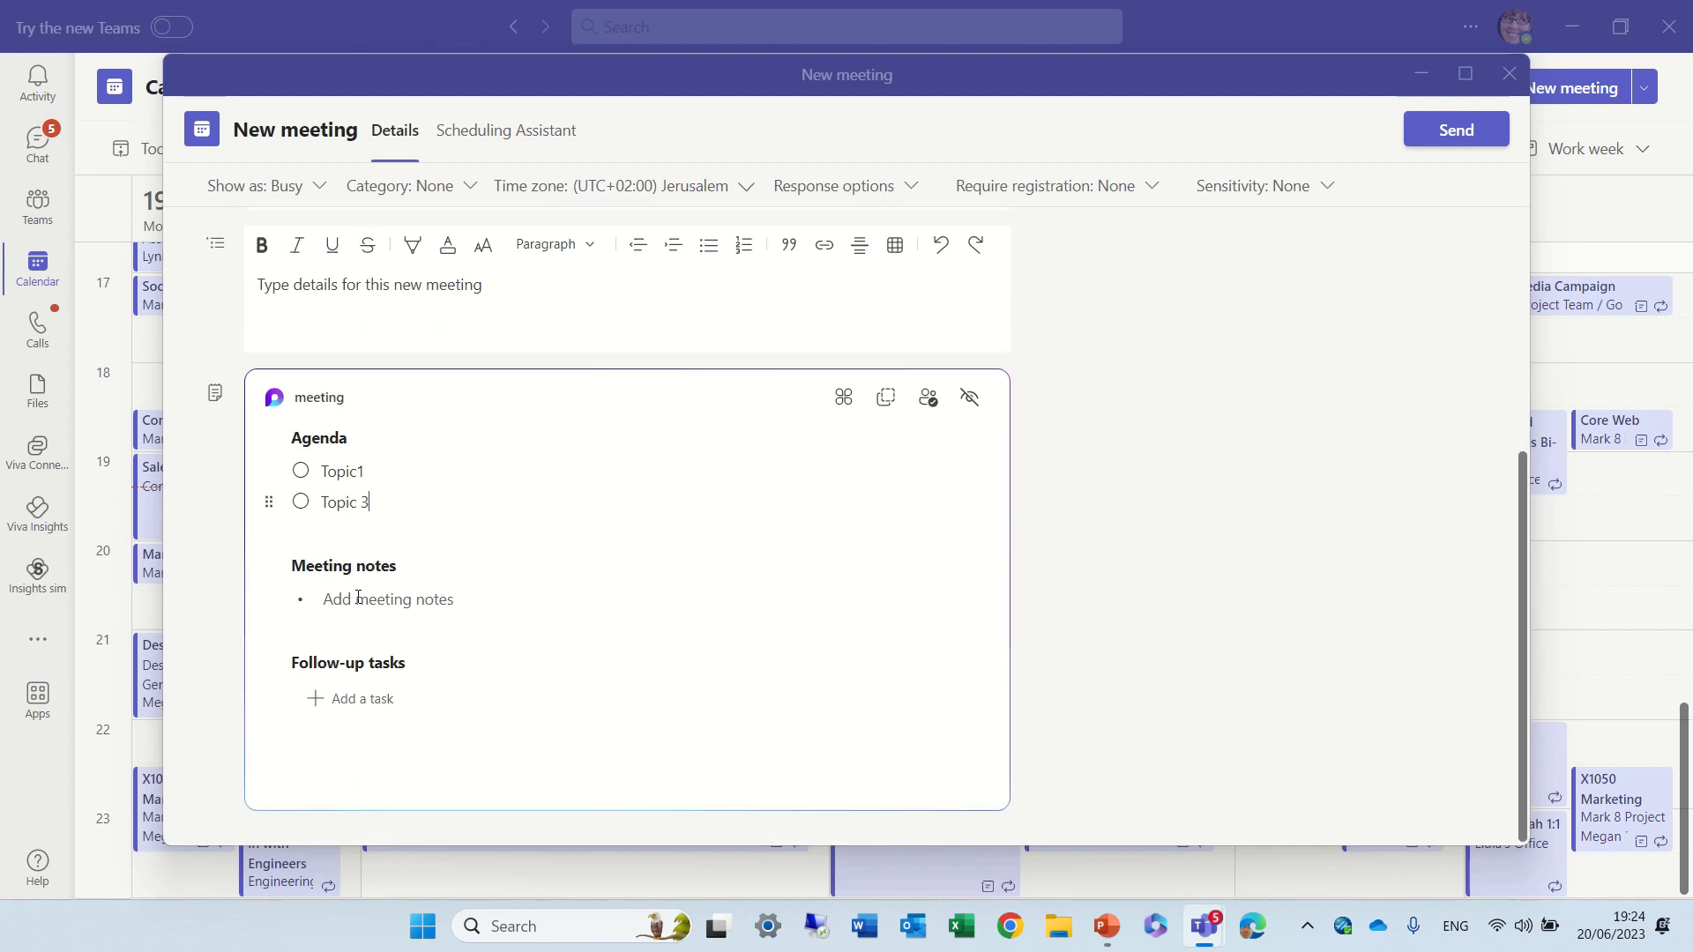
pyautogui.write('Not1')
pyautogui.press('Return')
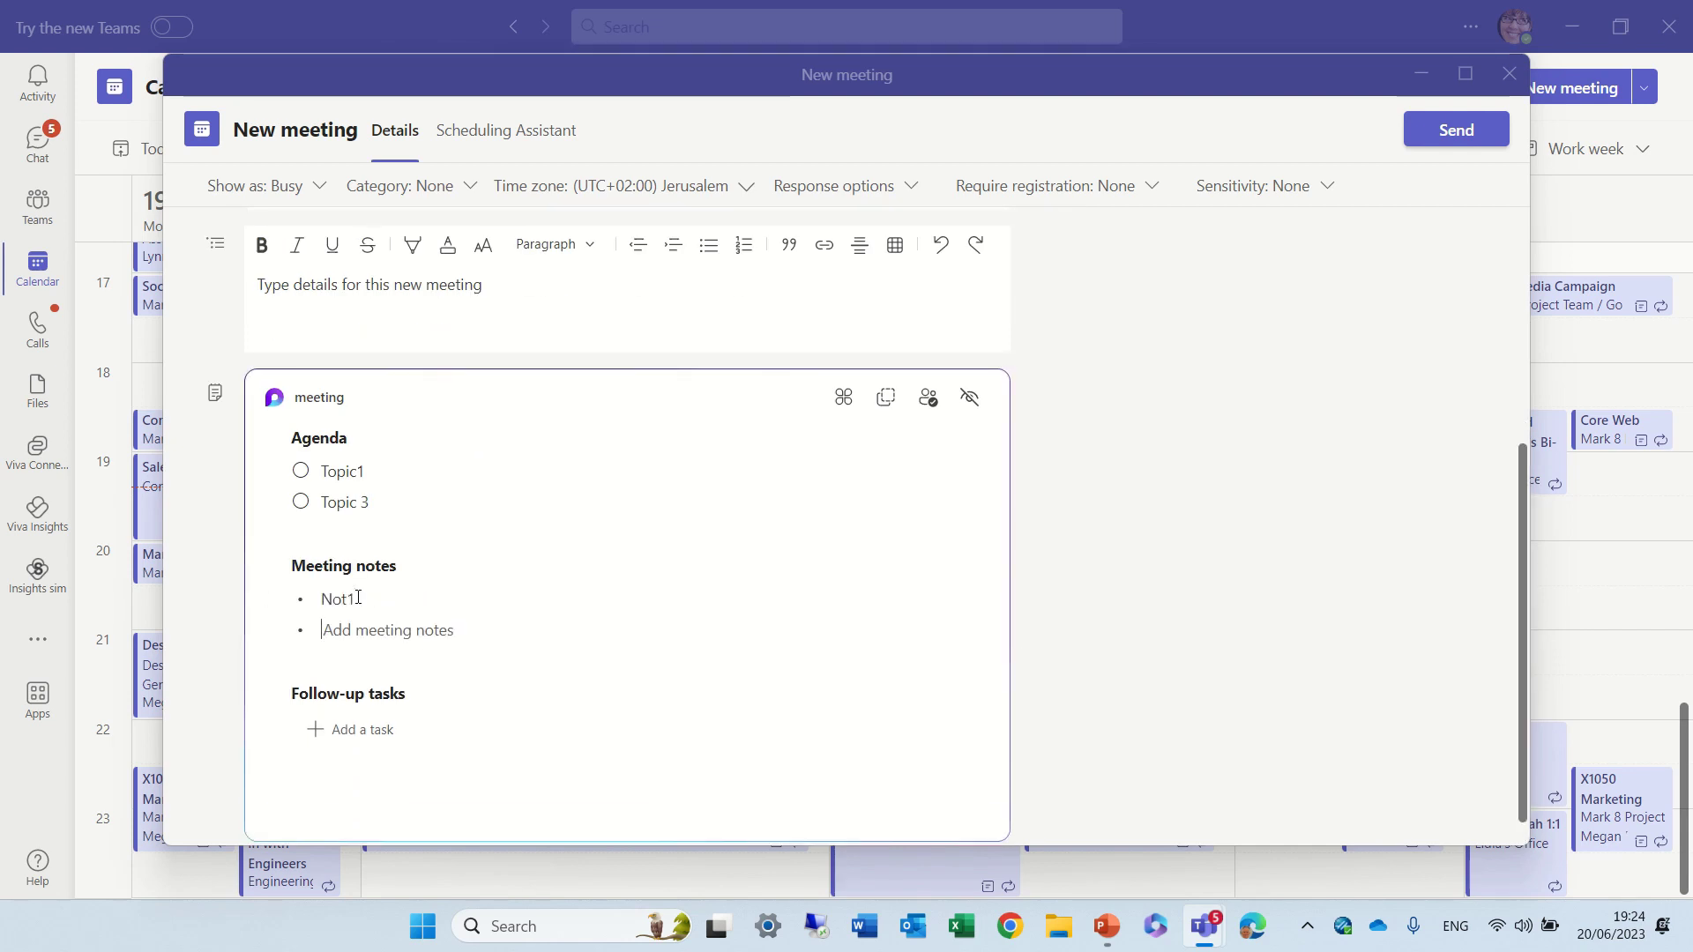
pyautogui.write('Note2')
# Add a follow-up task named "Task1" and assign it to the Marketing Assistant attendee.
pyautogui.click(390, 743)
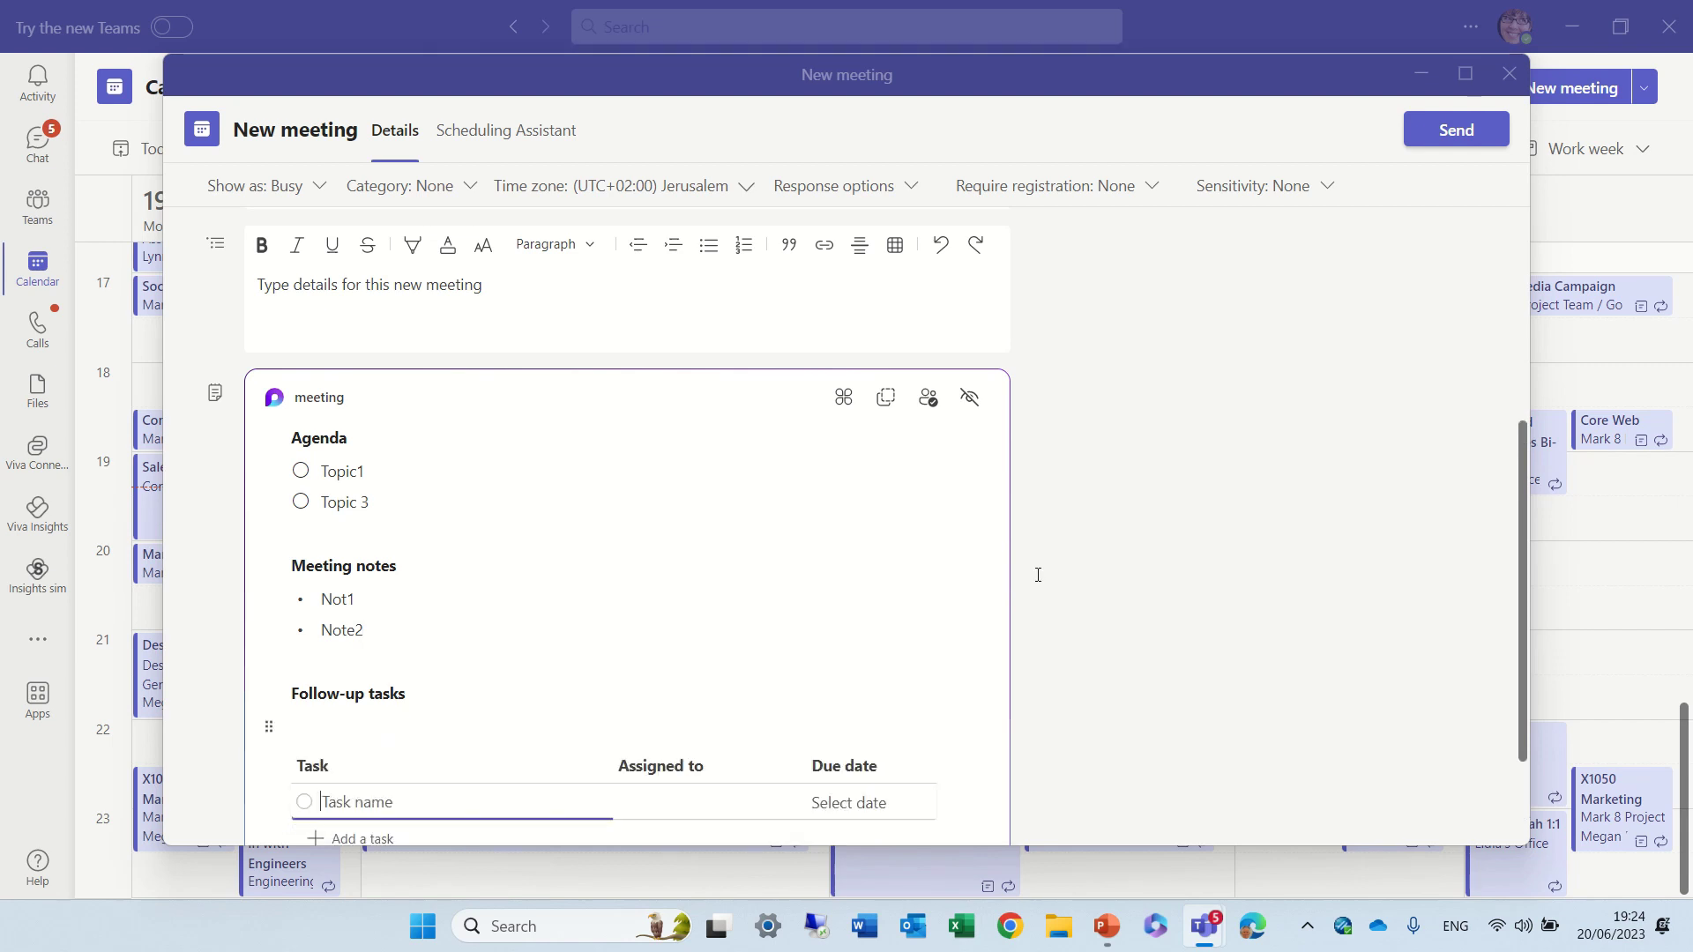
pyautogui.scroll(-2, 1524, 490)
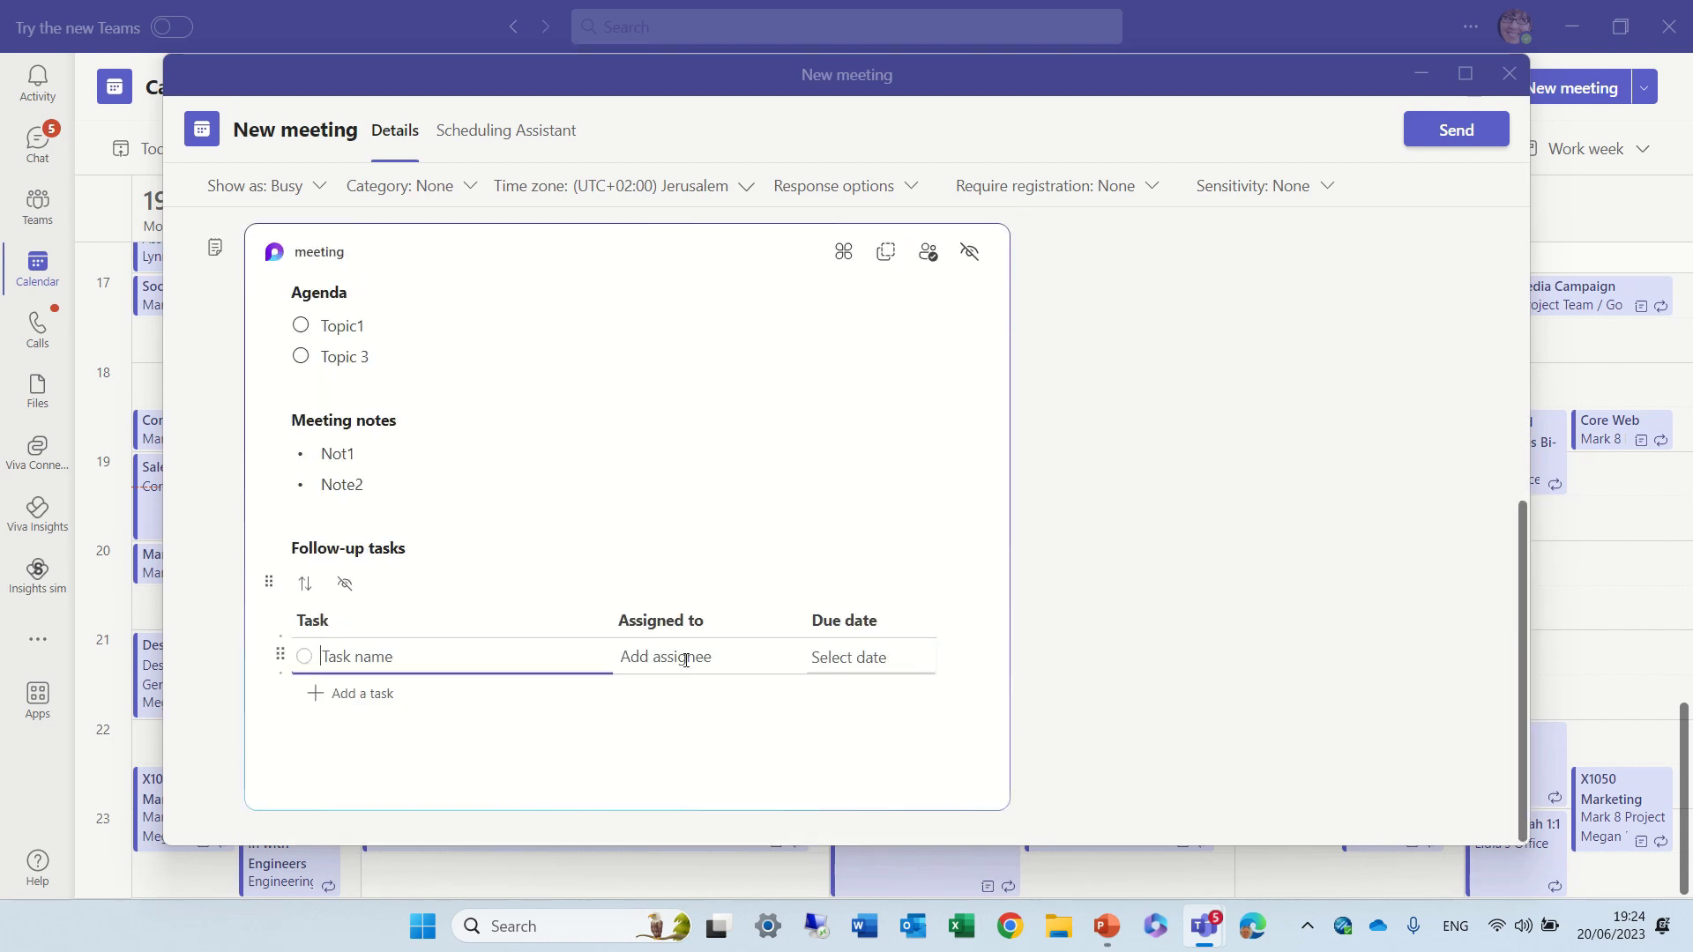
pyautogui.write('Task1')
pyautogui.press('Tab')
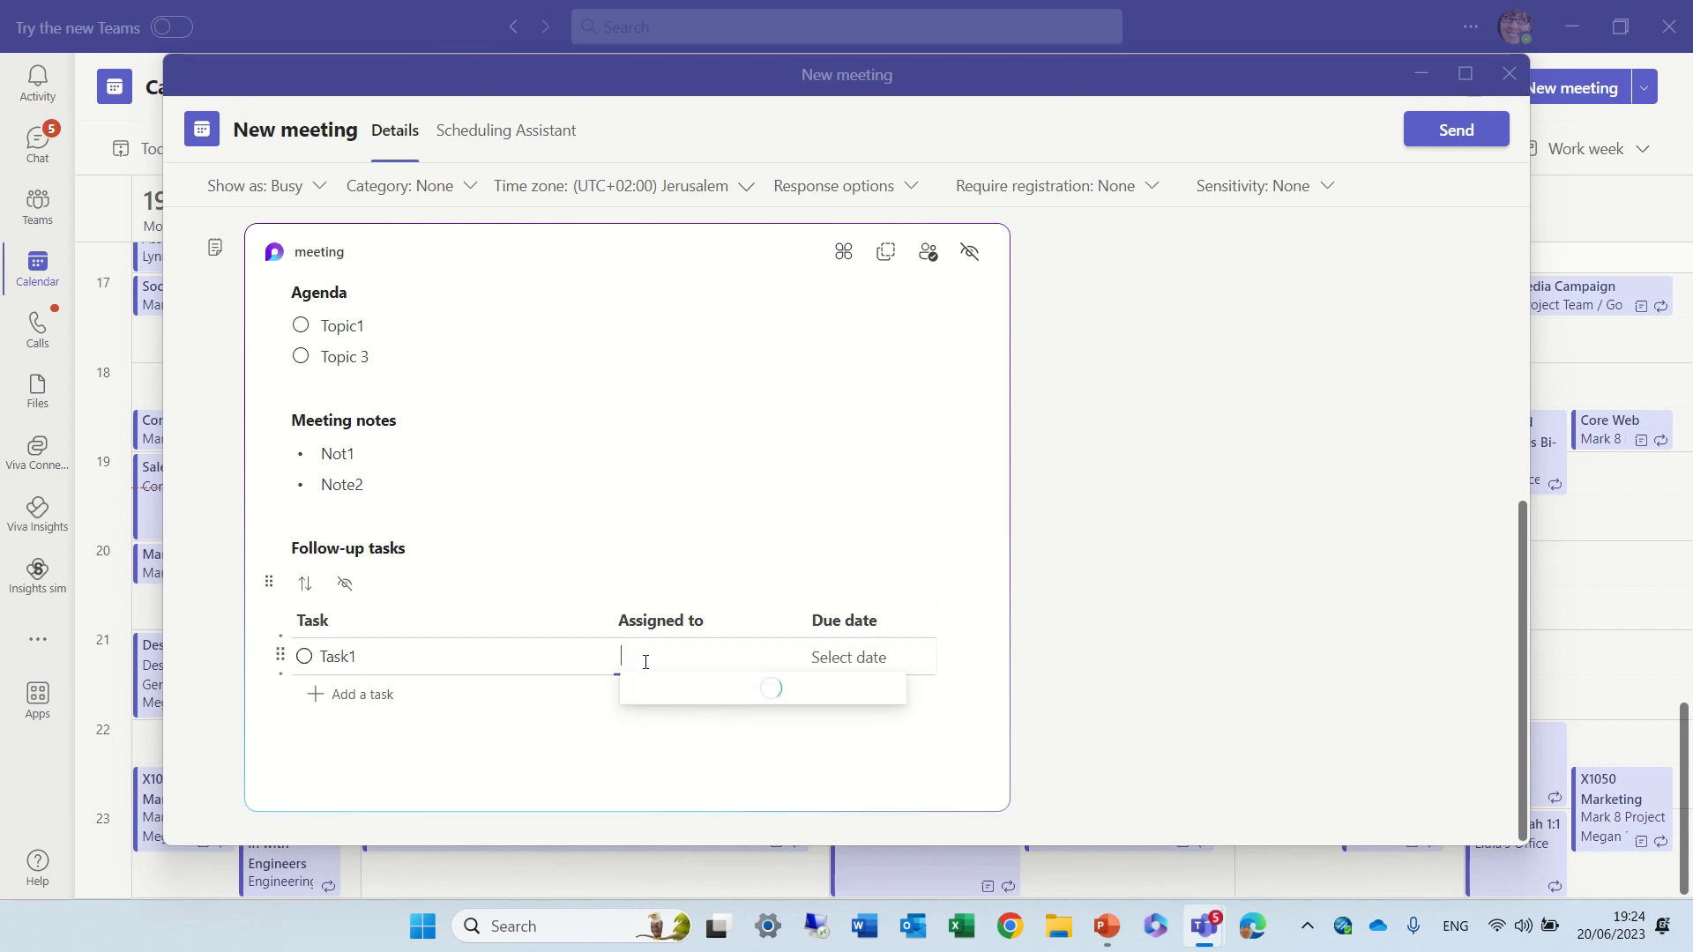
pyautogui.write('@')
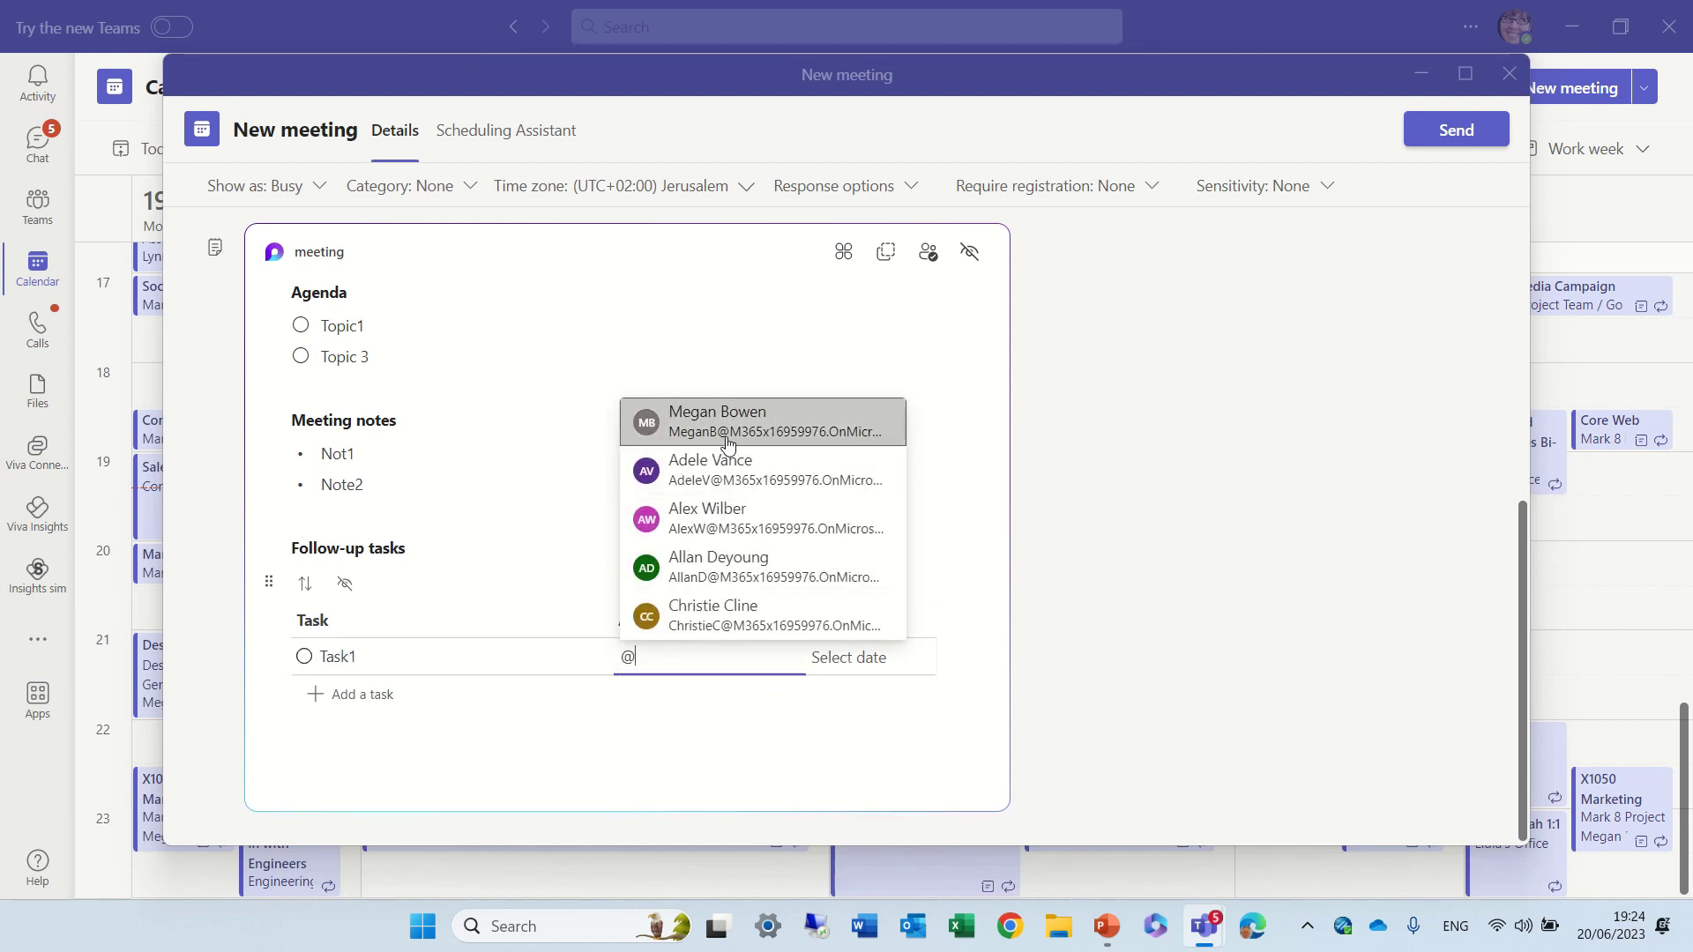
pyautogui.click(746, 511)
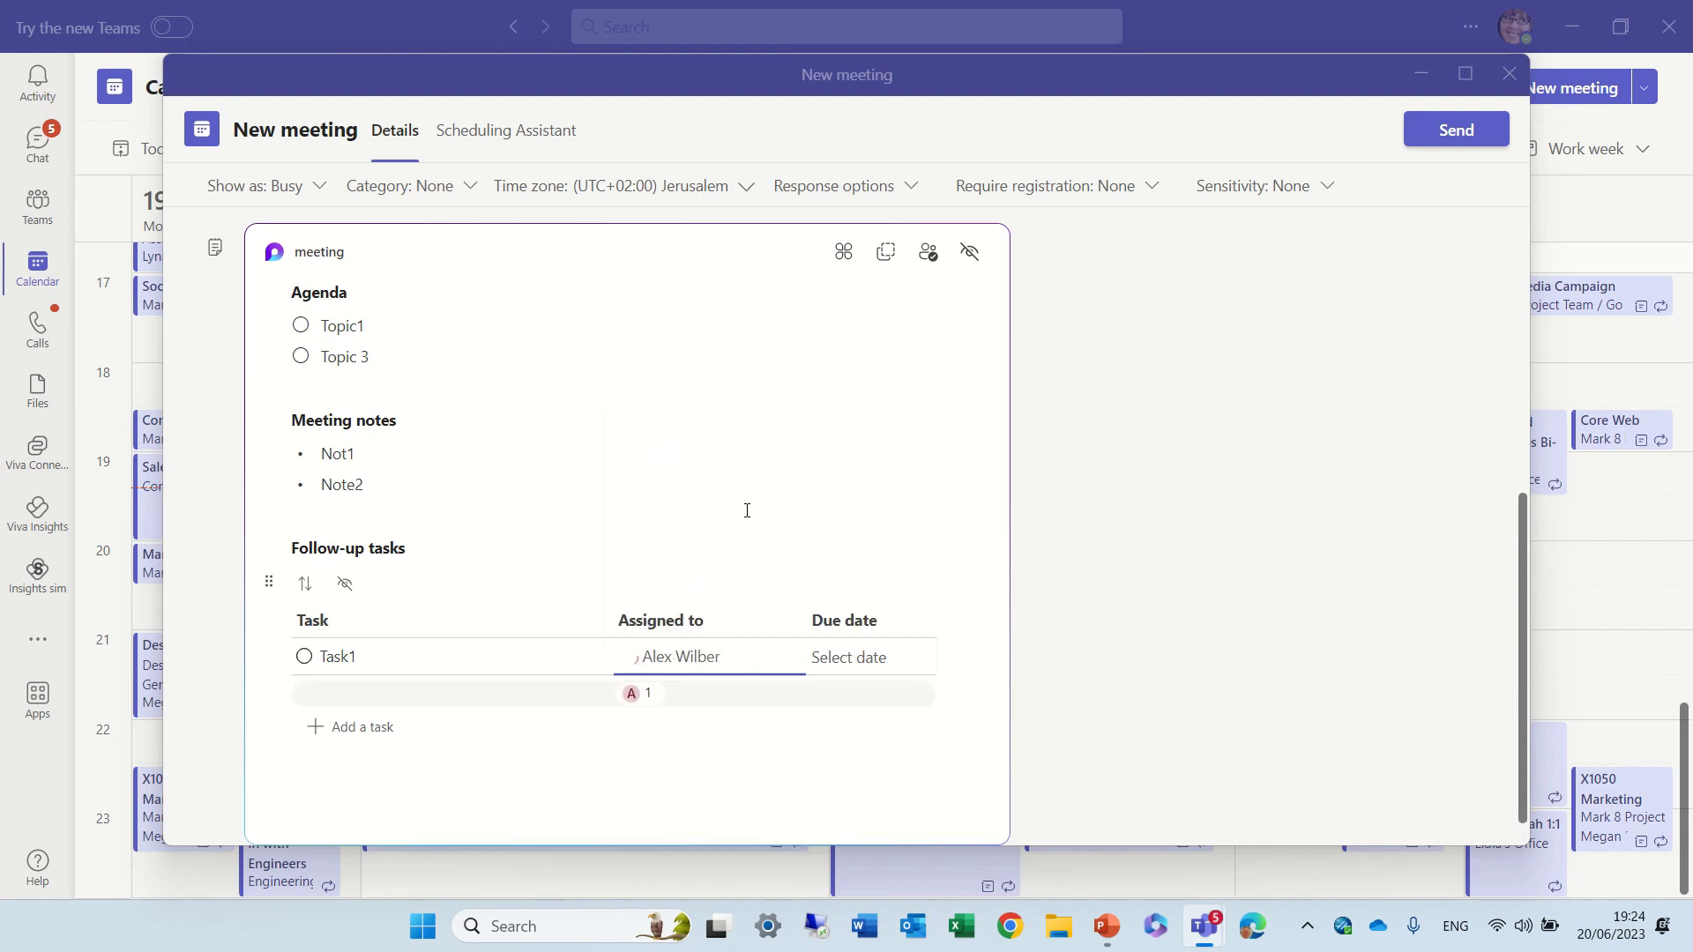
# Set Task1's due date to Wed, Jun 14 and grant its assignee access to the shared notes.
pyautogui.click(862, 663)
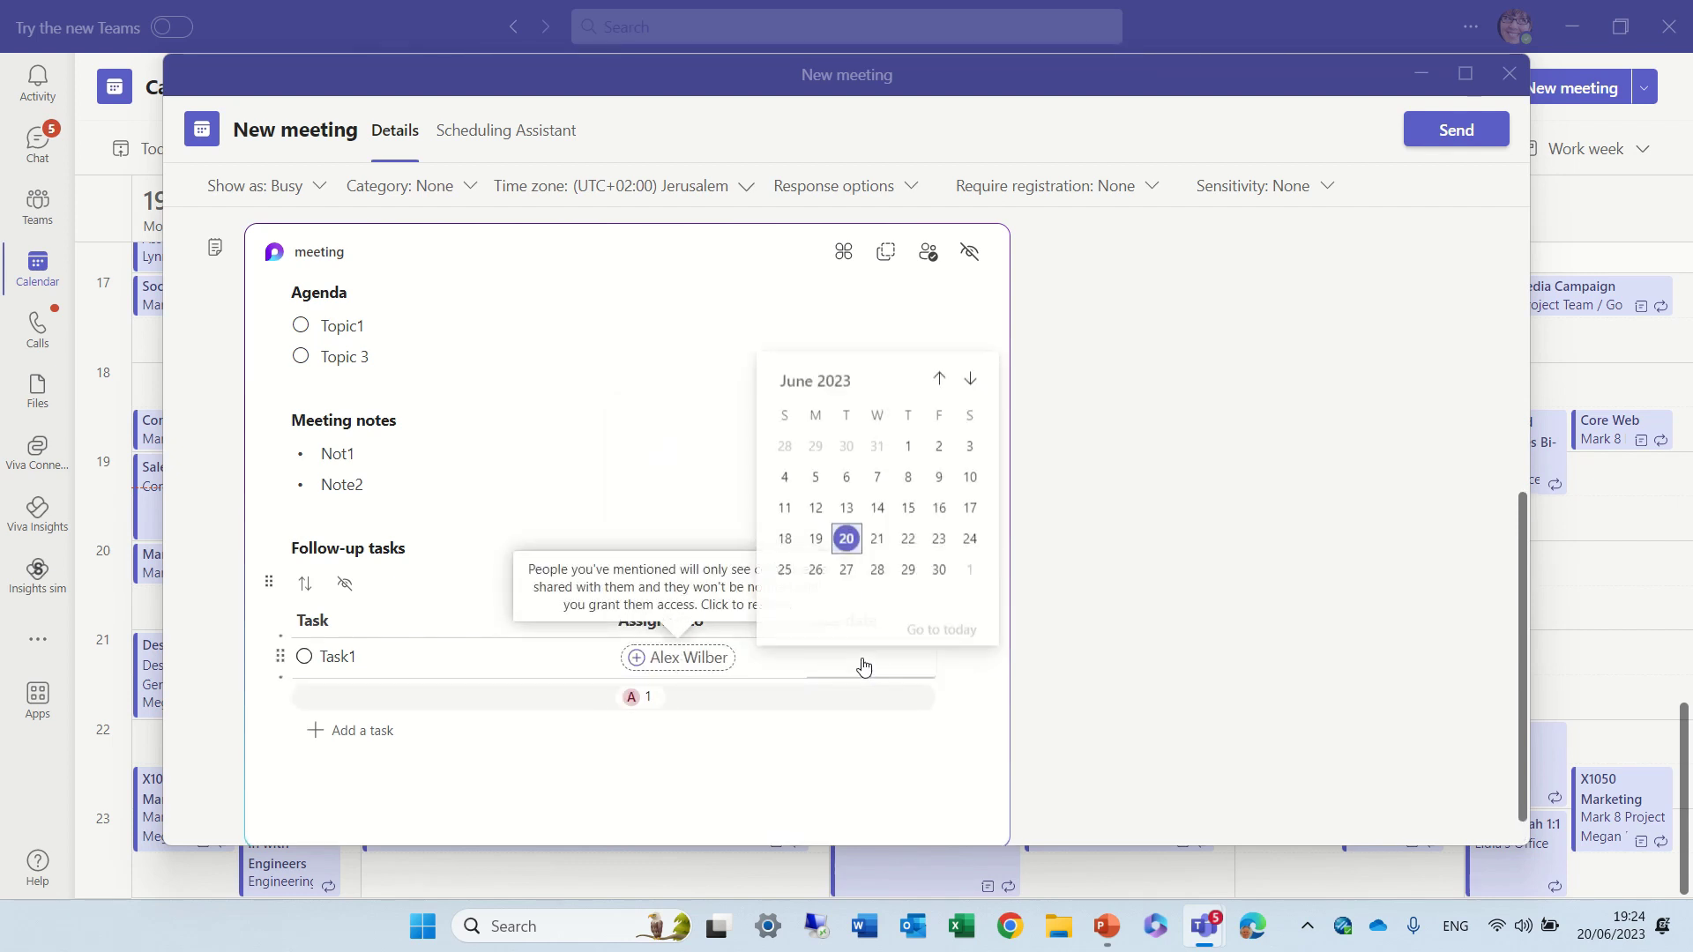
pyautogui.click(877, 508)
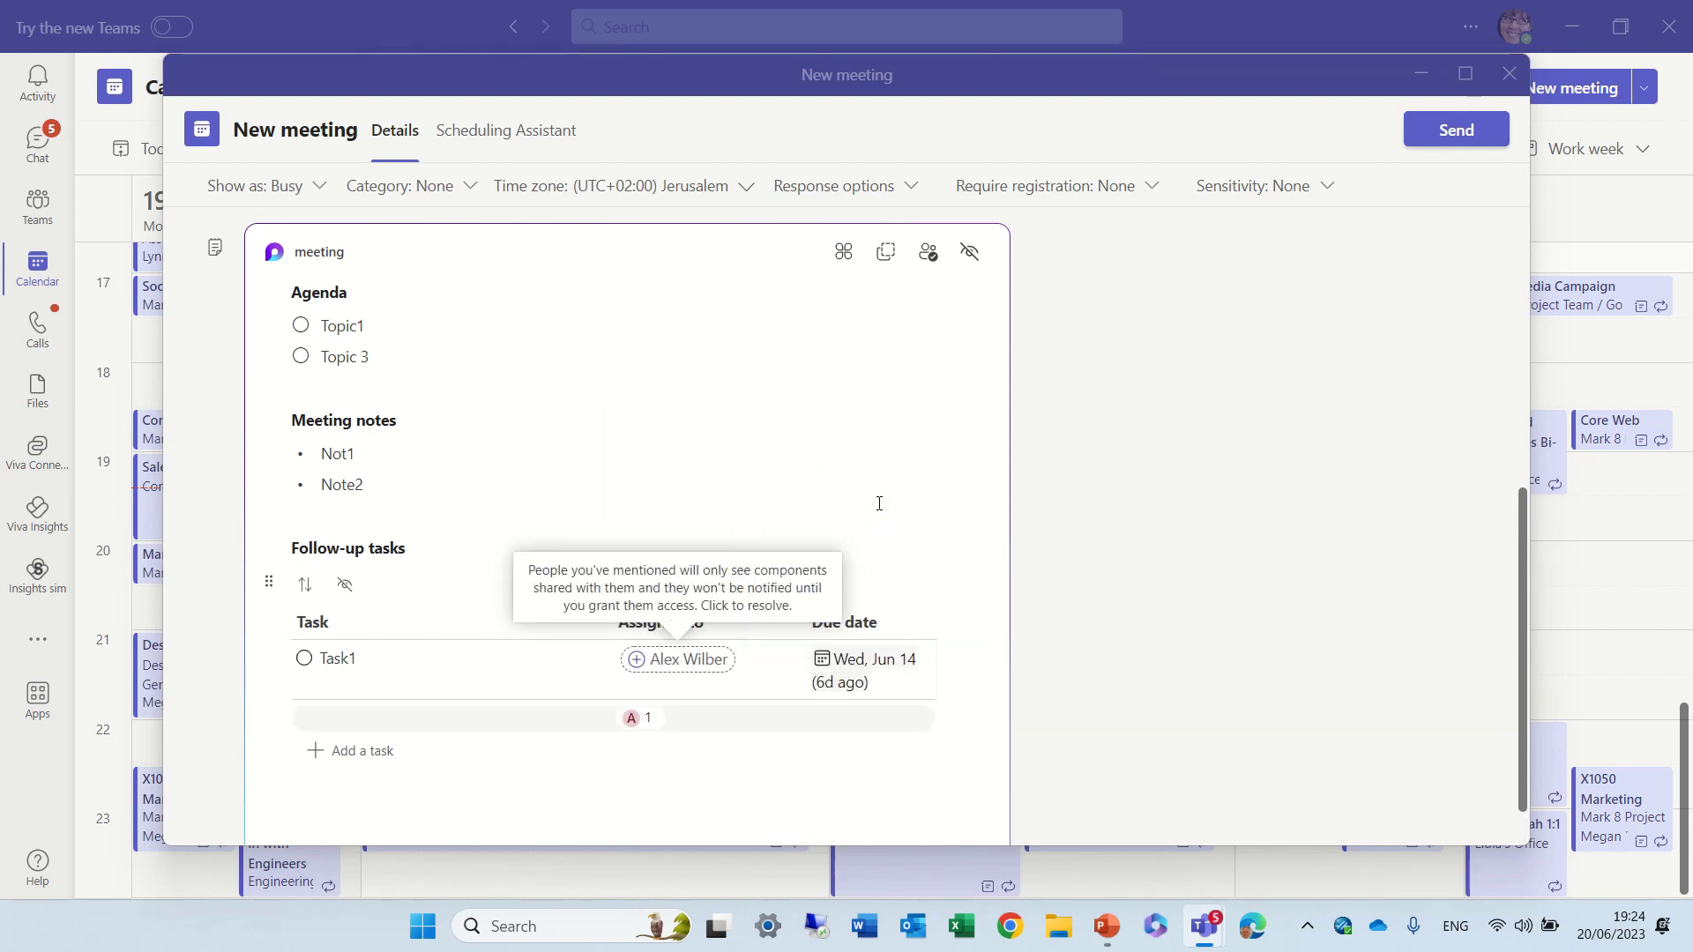
pyautogui.click(642, 663)
pyautogui.click(1030, 522)
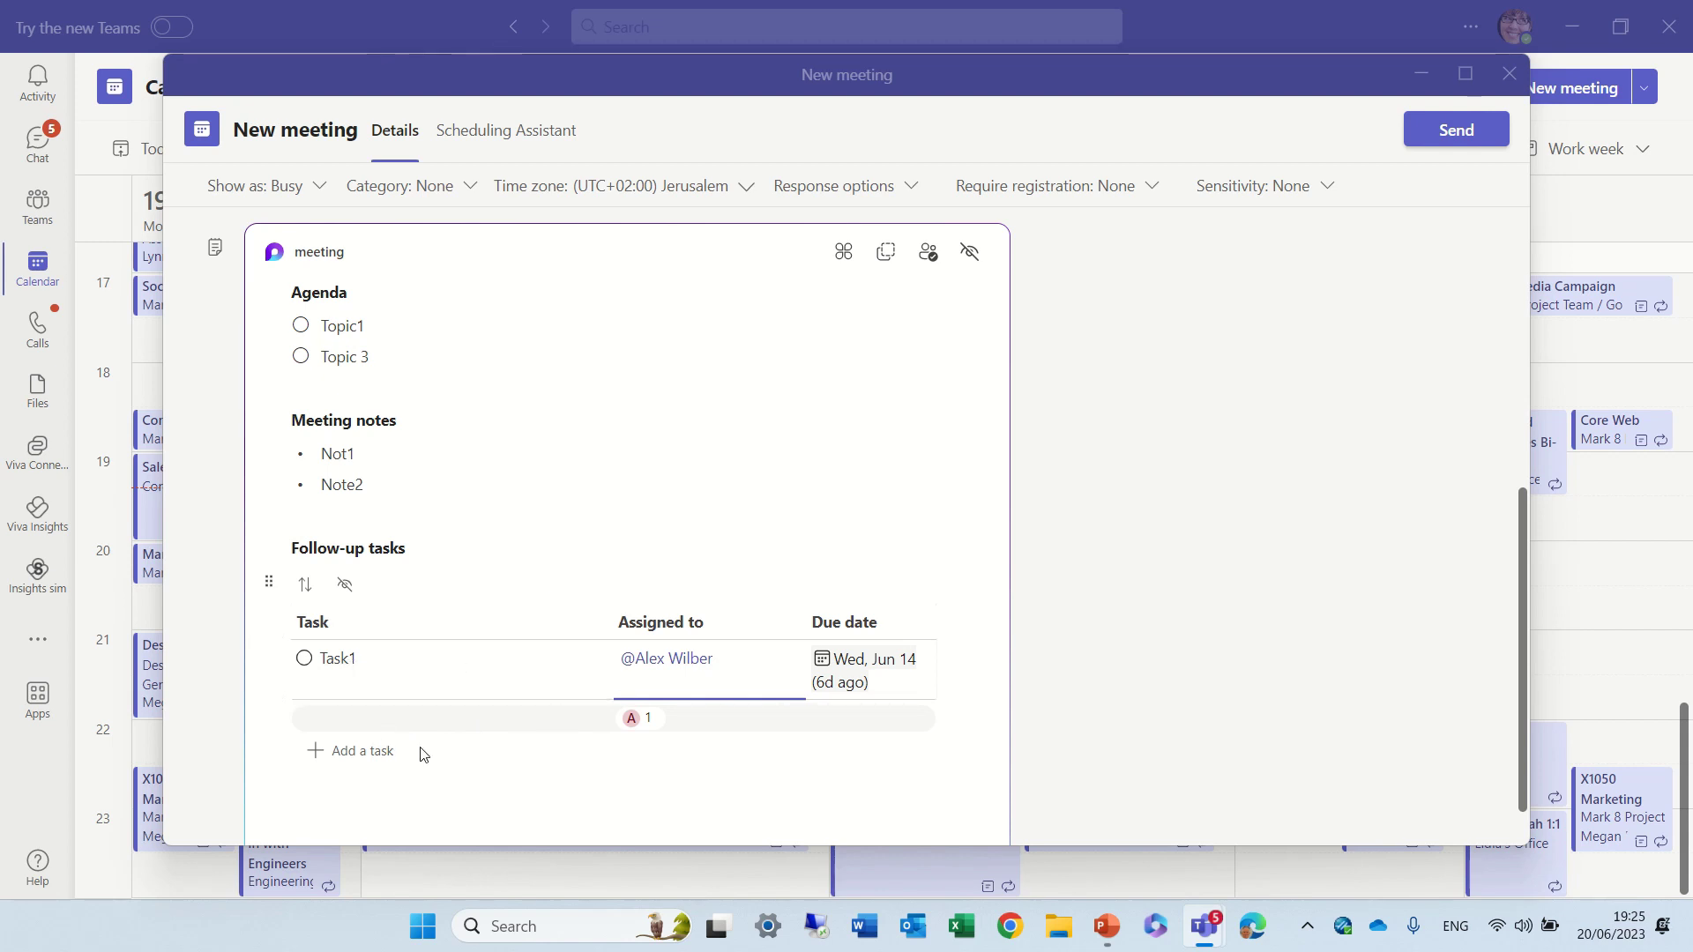
# Add a second follow-up task named "Task2" and assign it to the last colleague in the suggestions.
pyautogui.click(359, 751)
pyautogui.write('T')
pyautogui.press('BackSpace')
pyautogui.write('Task')
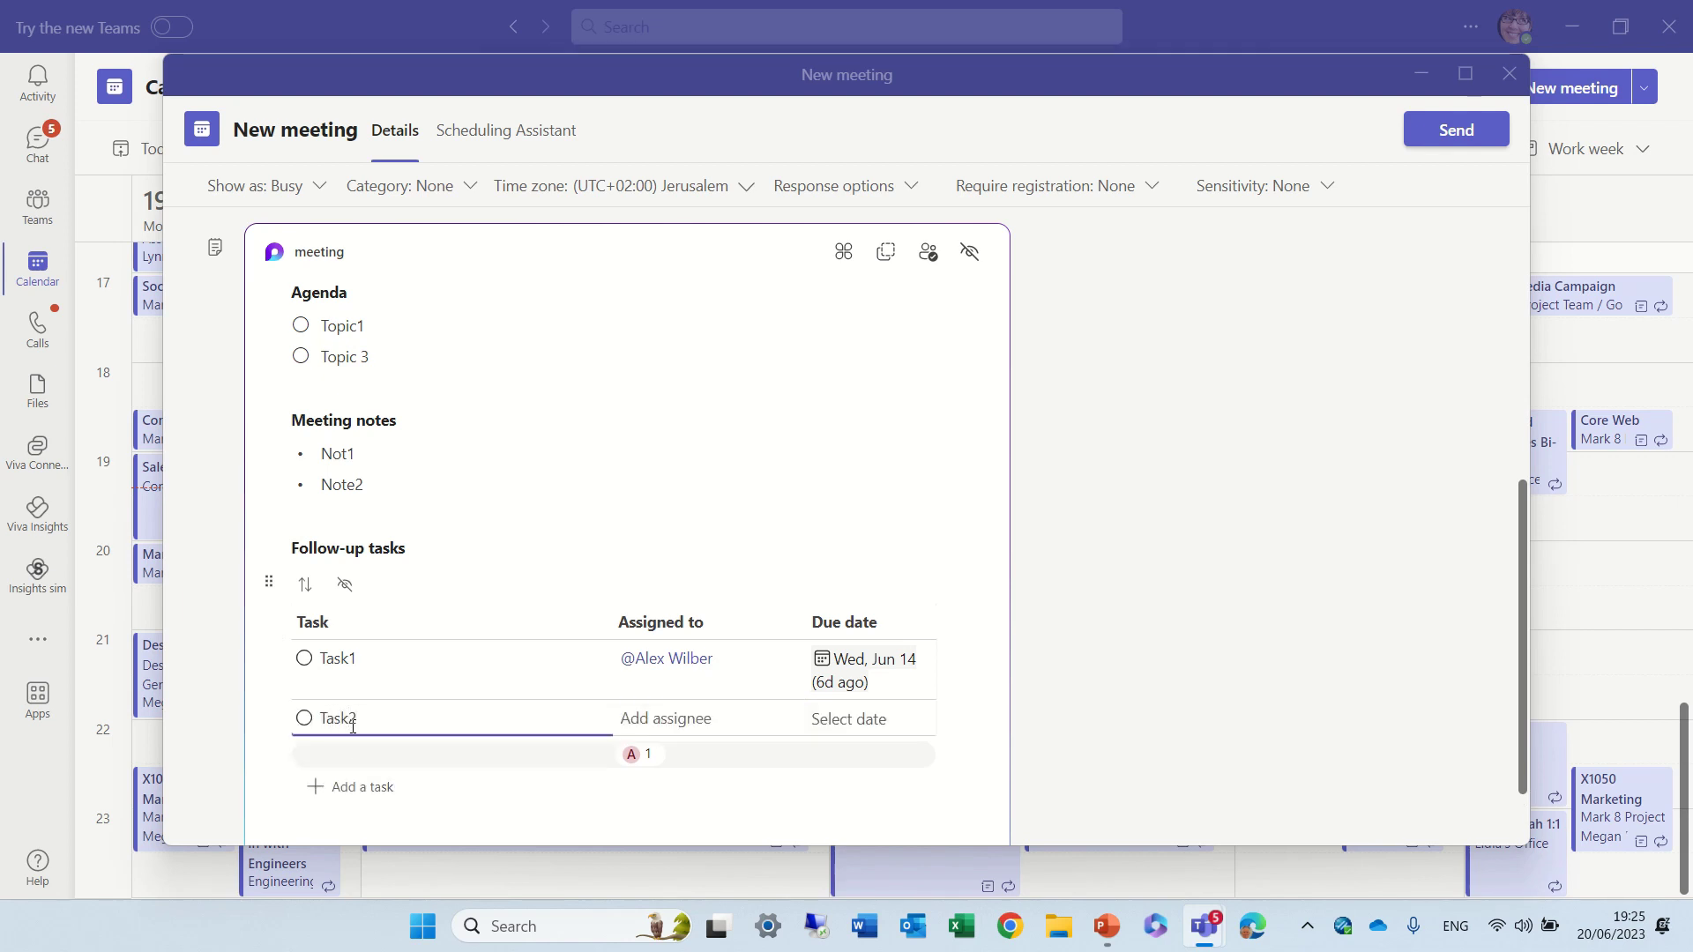
pyautogui.write('2')
pyautogui.click(661, 716)
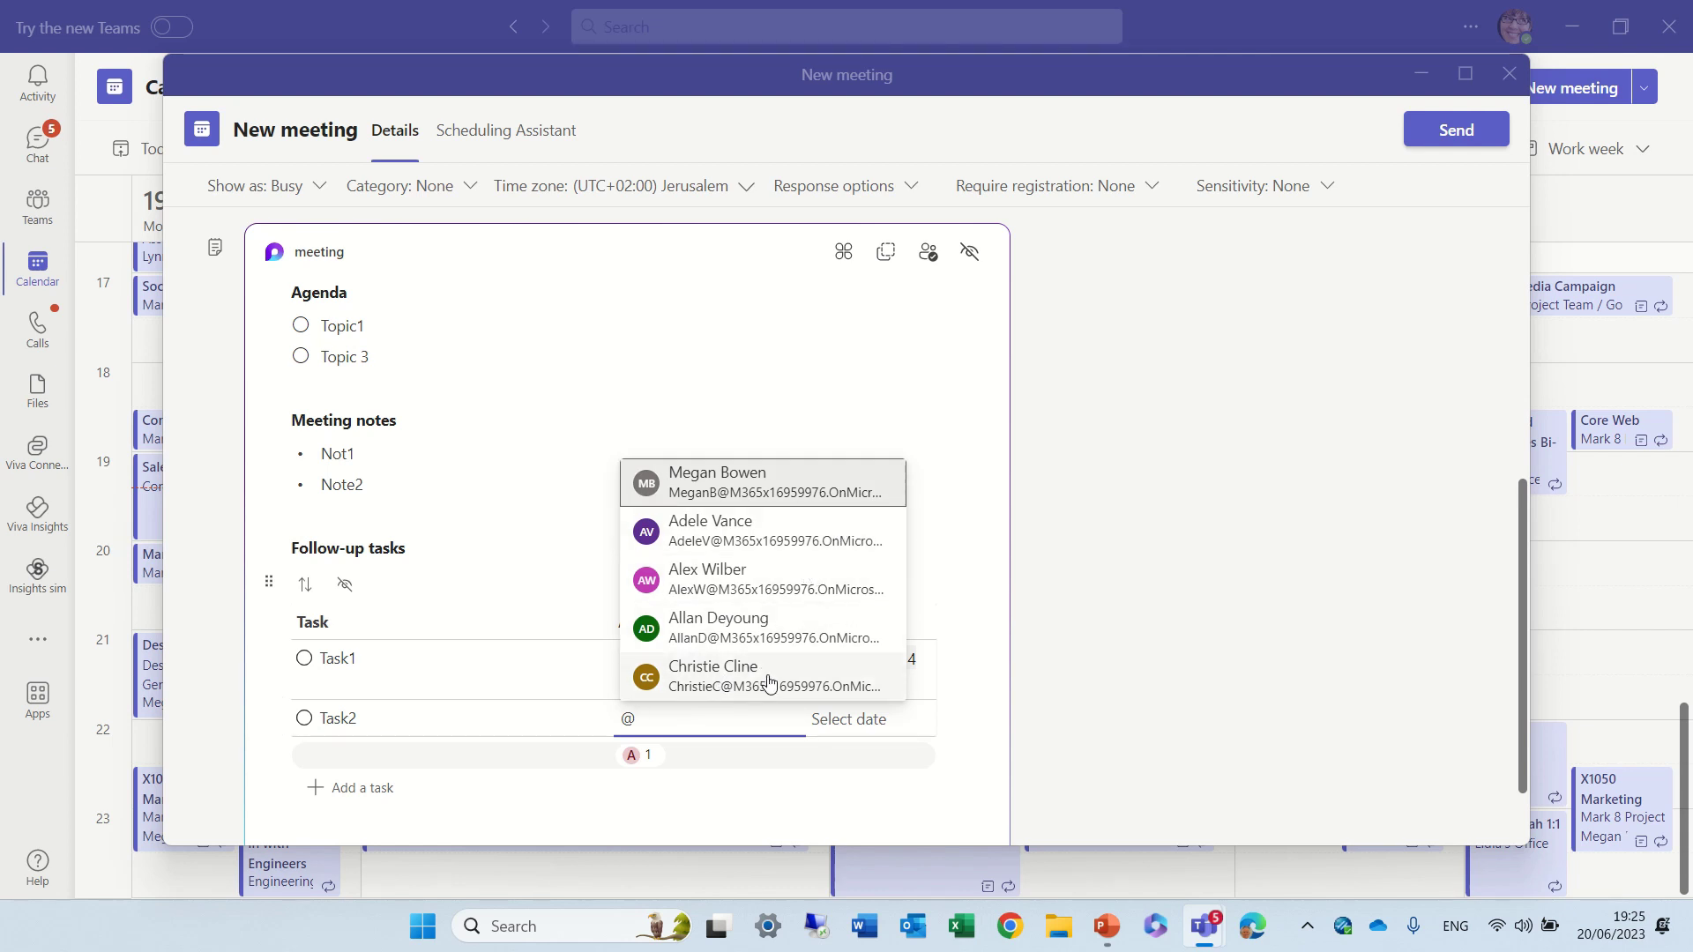
pyautogui.click(769, 679)
# Set Task2's due date to Thu, Jun 29 and grant its assignee access to the shared notes.
pyautogui.click(886, 725)
pyautogui.click(922, 629)
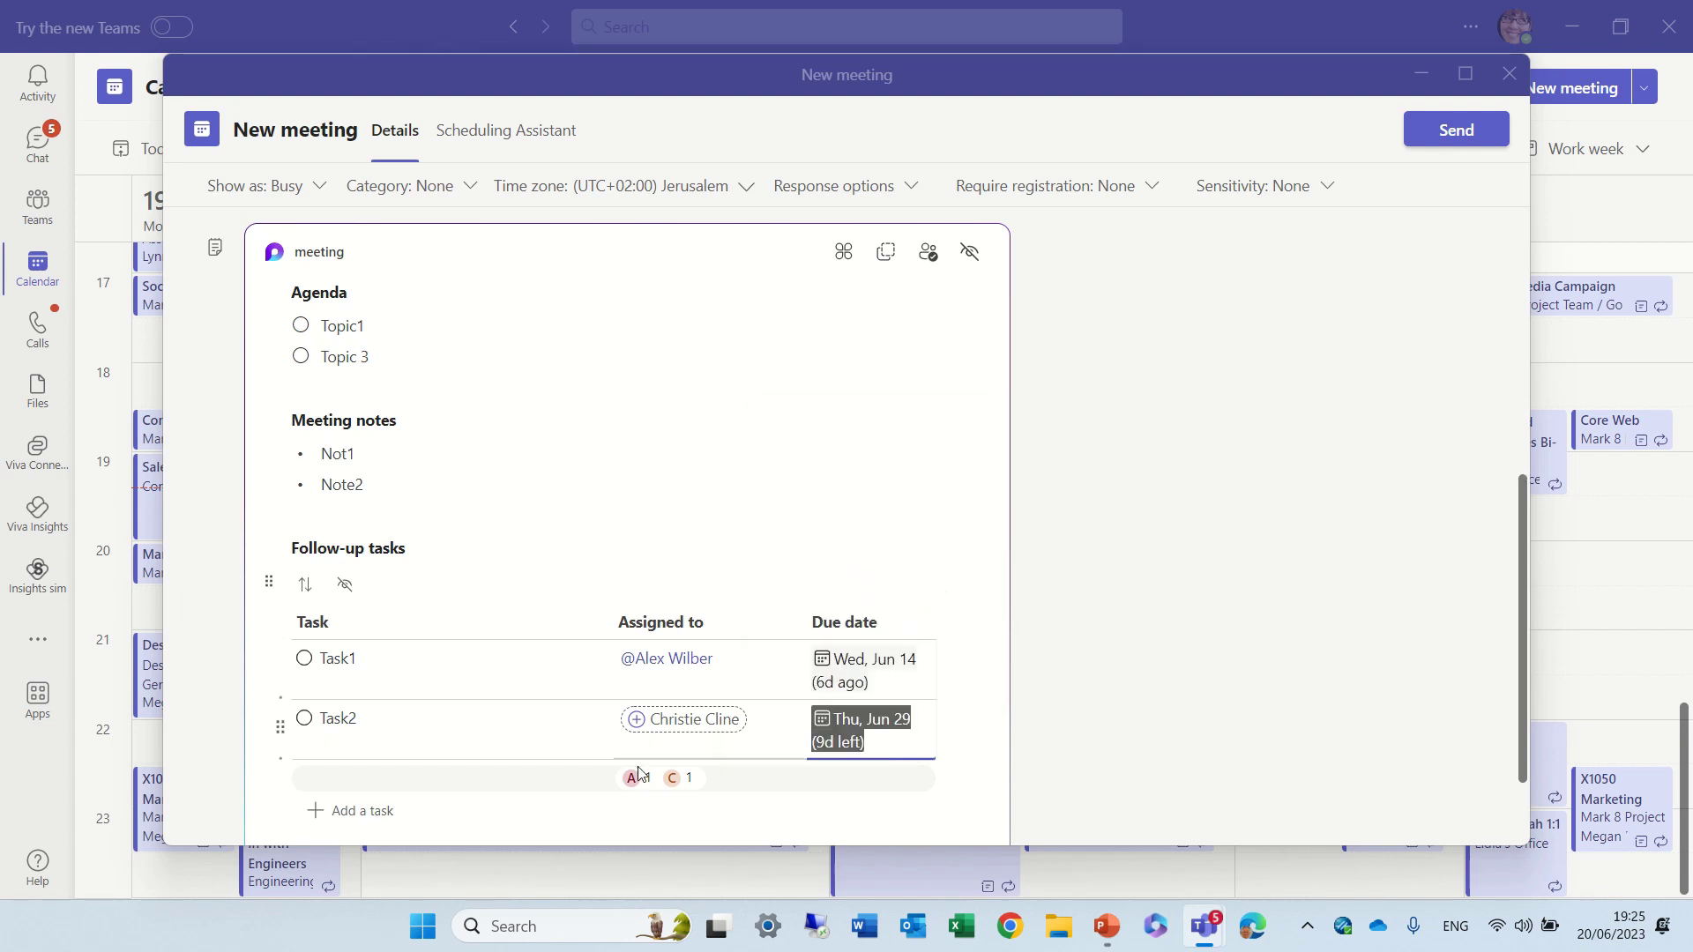
pyautogui.click(637, 722)
pyautogui.click(1034, 524)
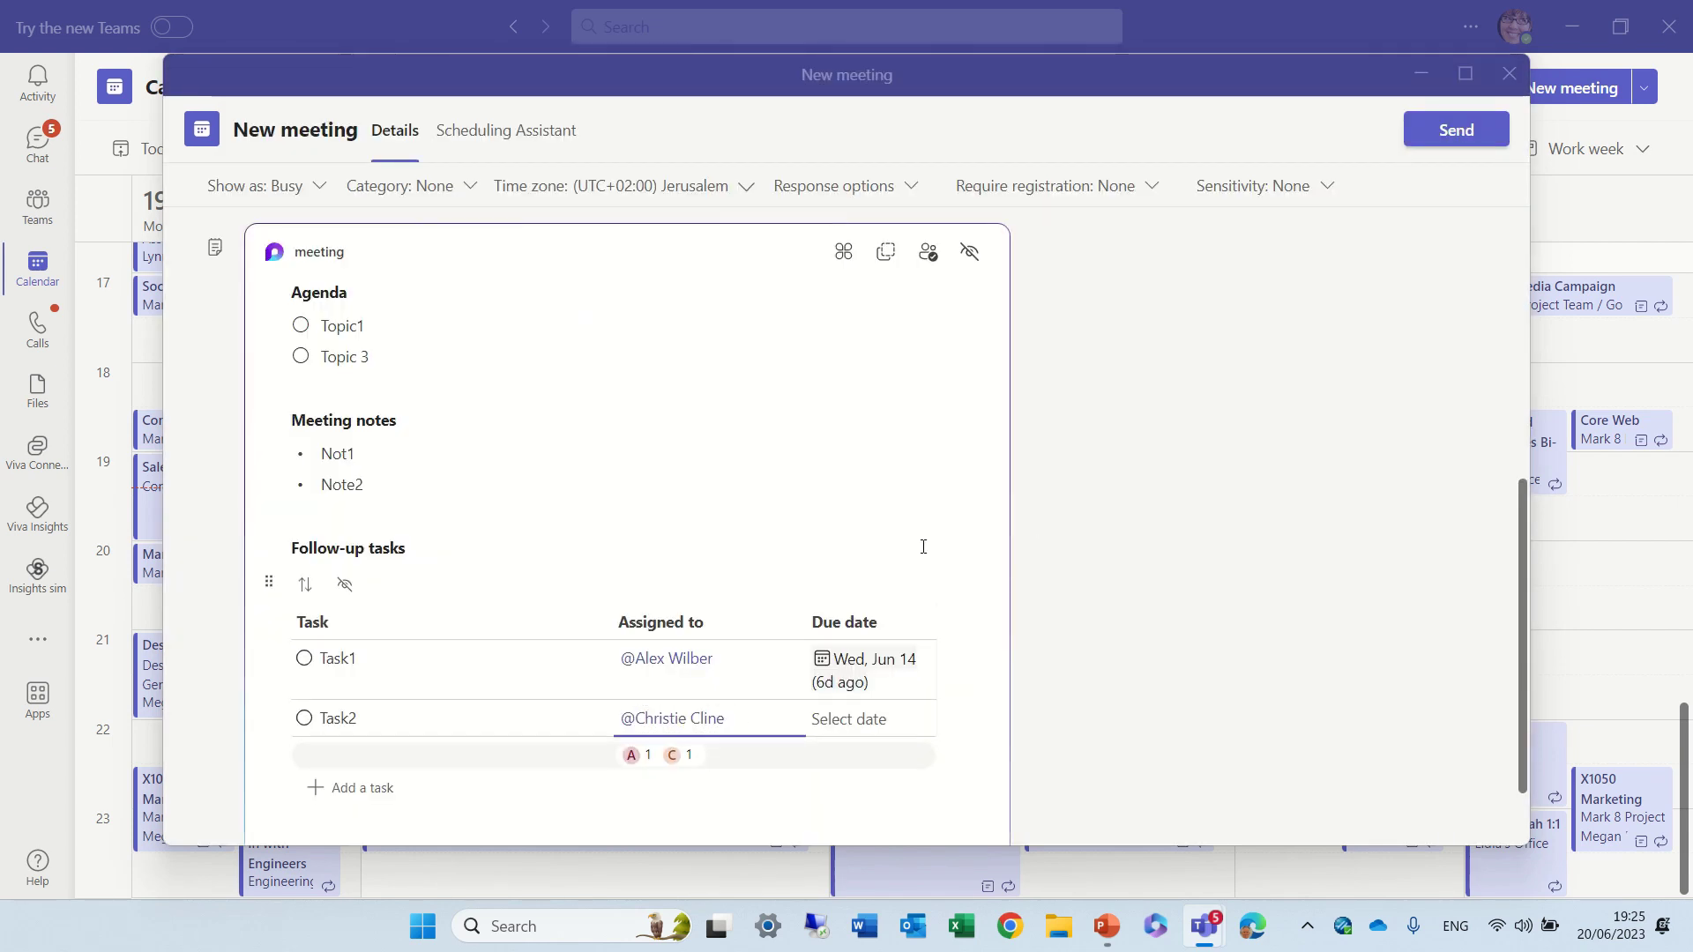
# Send the meeting invitation and join the new meeting from the calendar with computer audio.
pyautogui.click(1469, 130)
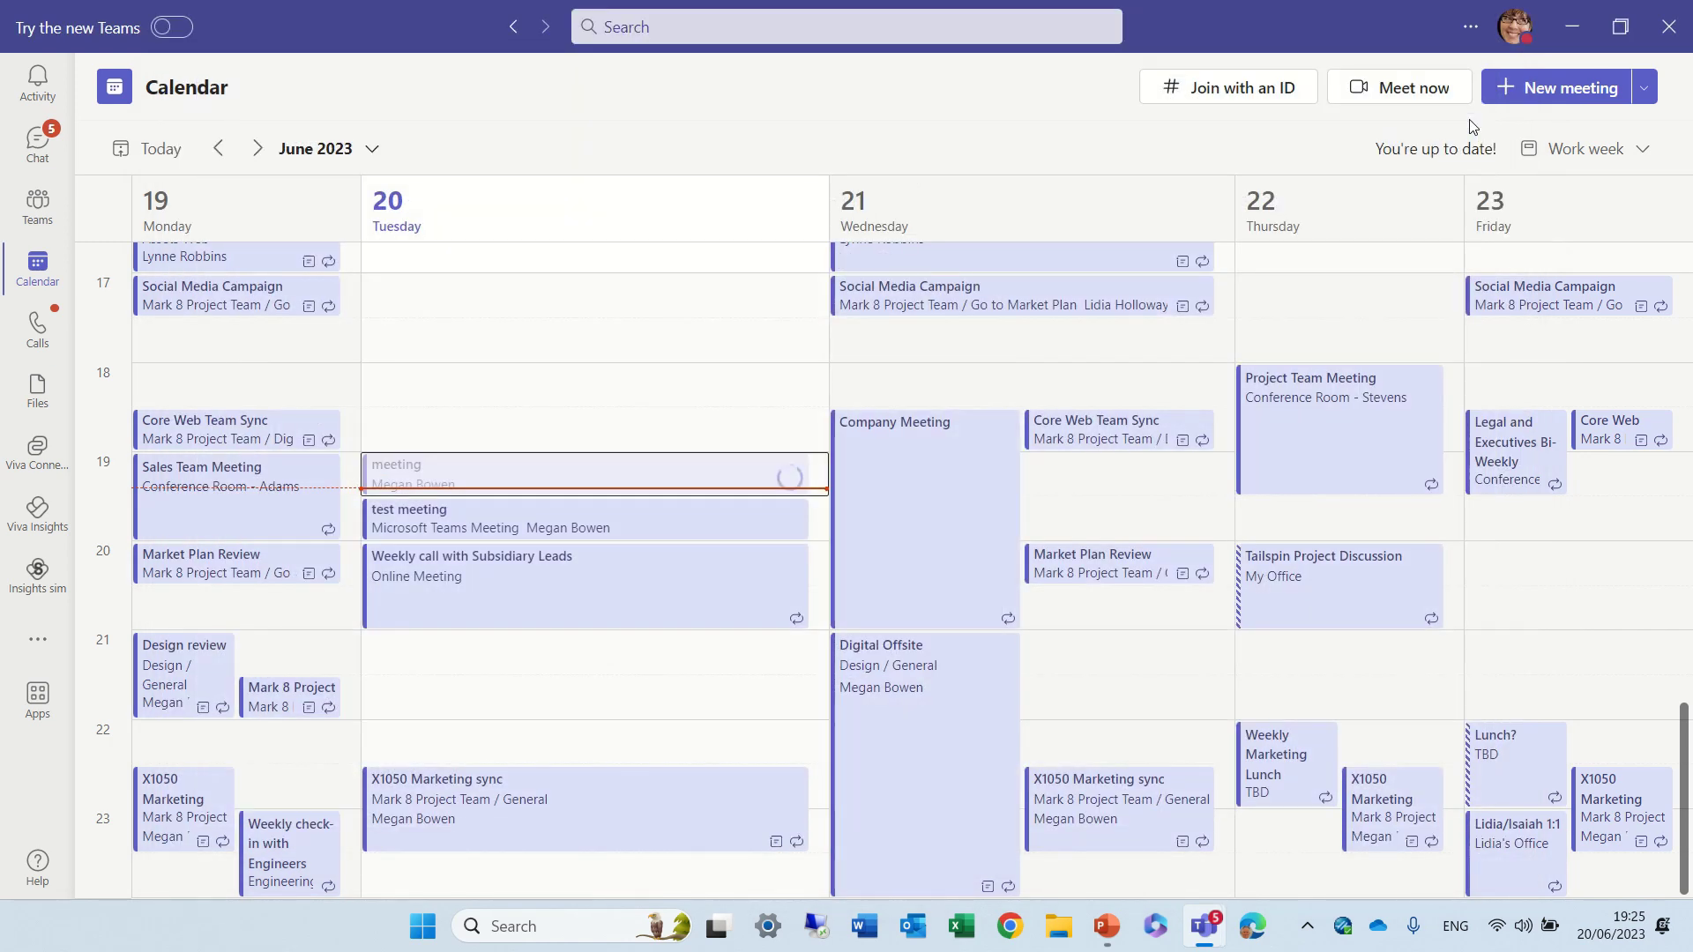
pyautogui.click(597, 478)
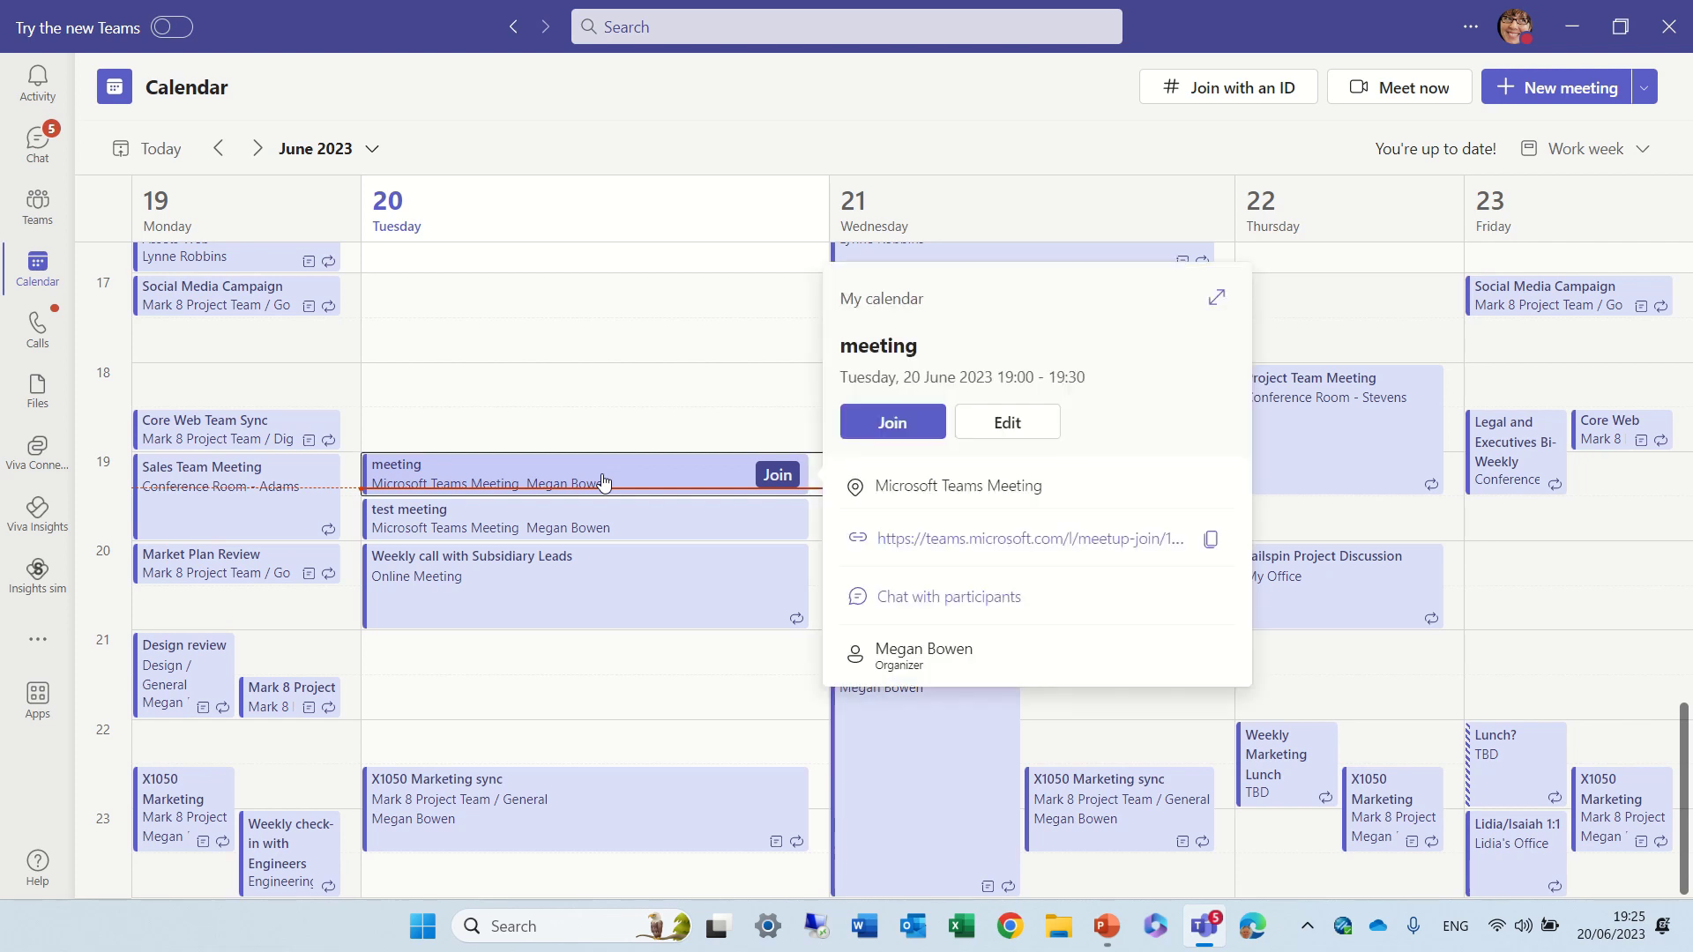
pyautogui.click(906, 427)
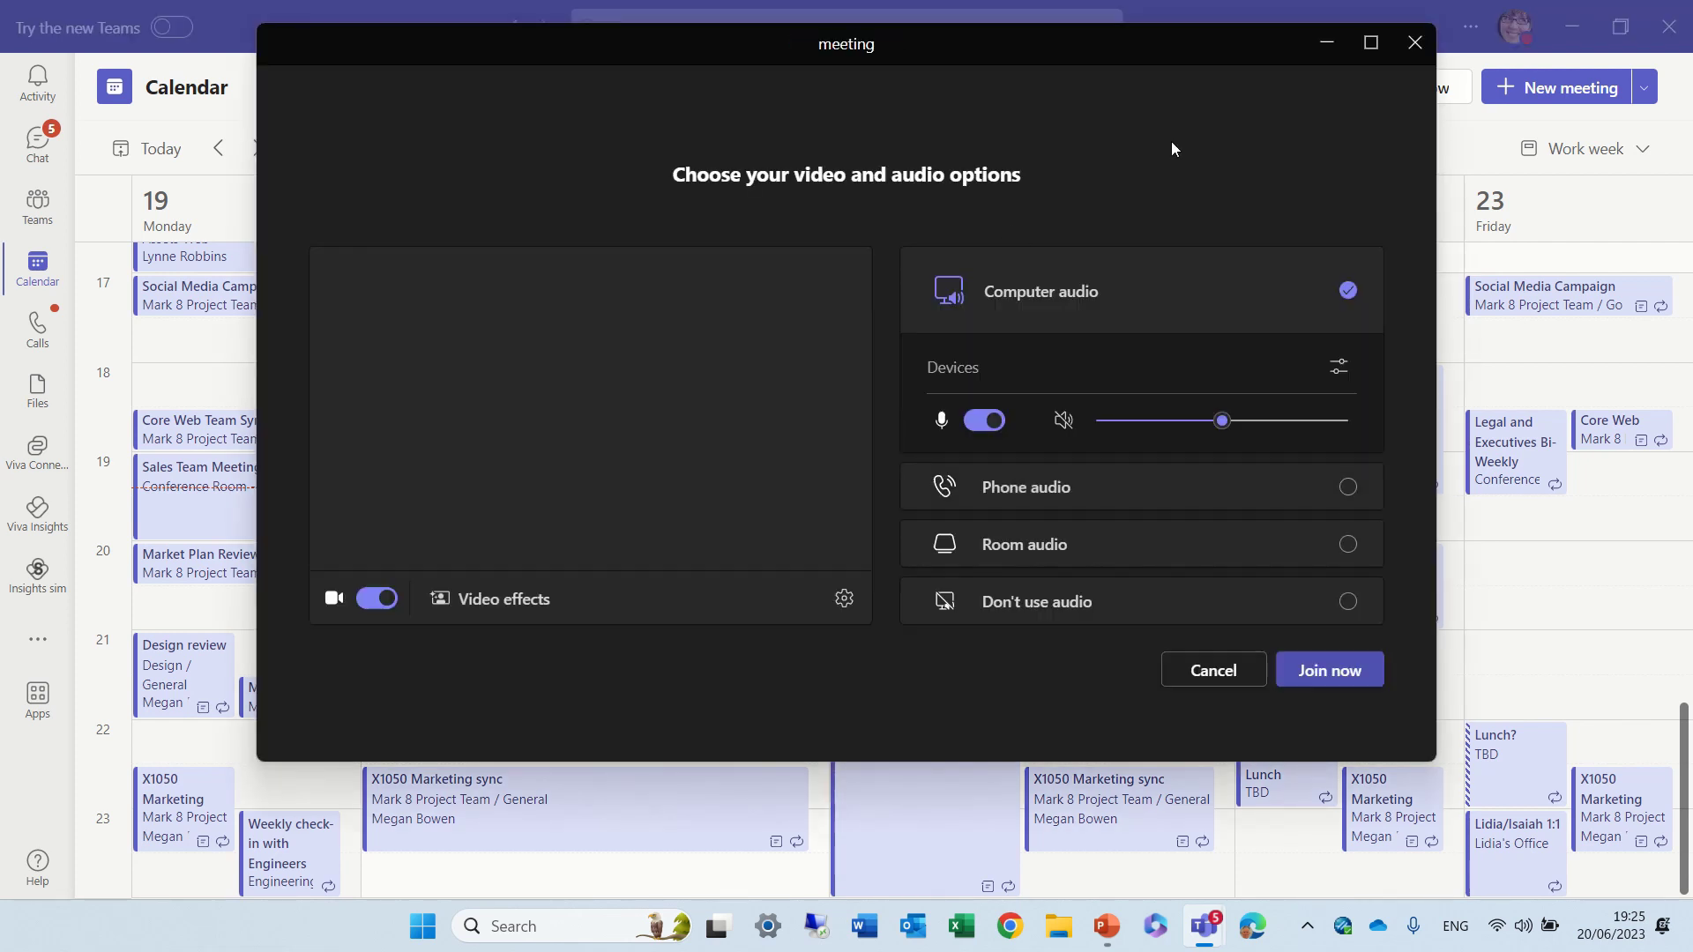
pyautogui.click(1323, 672)
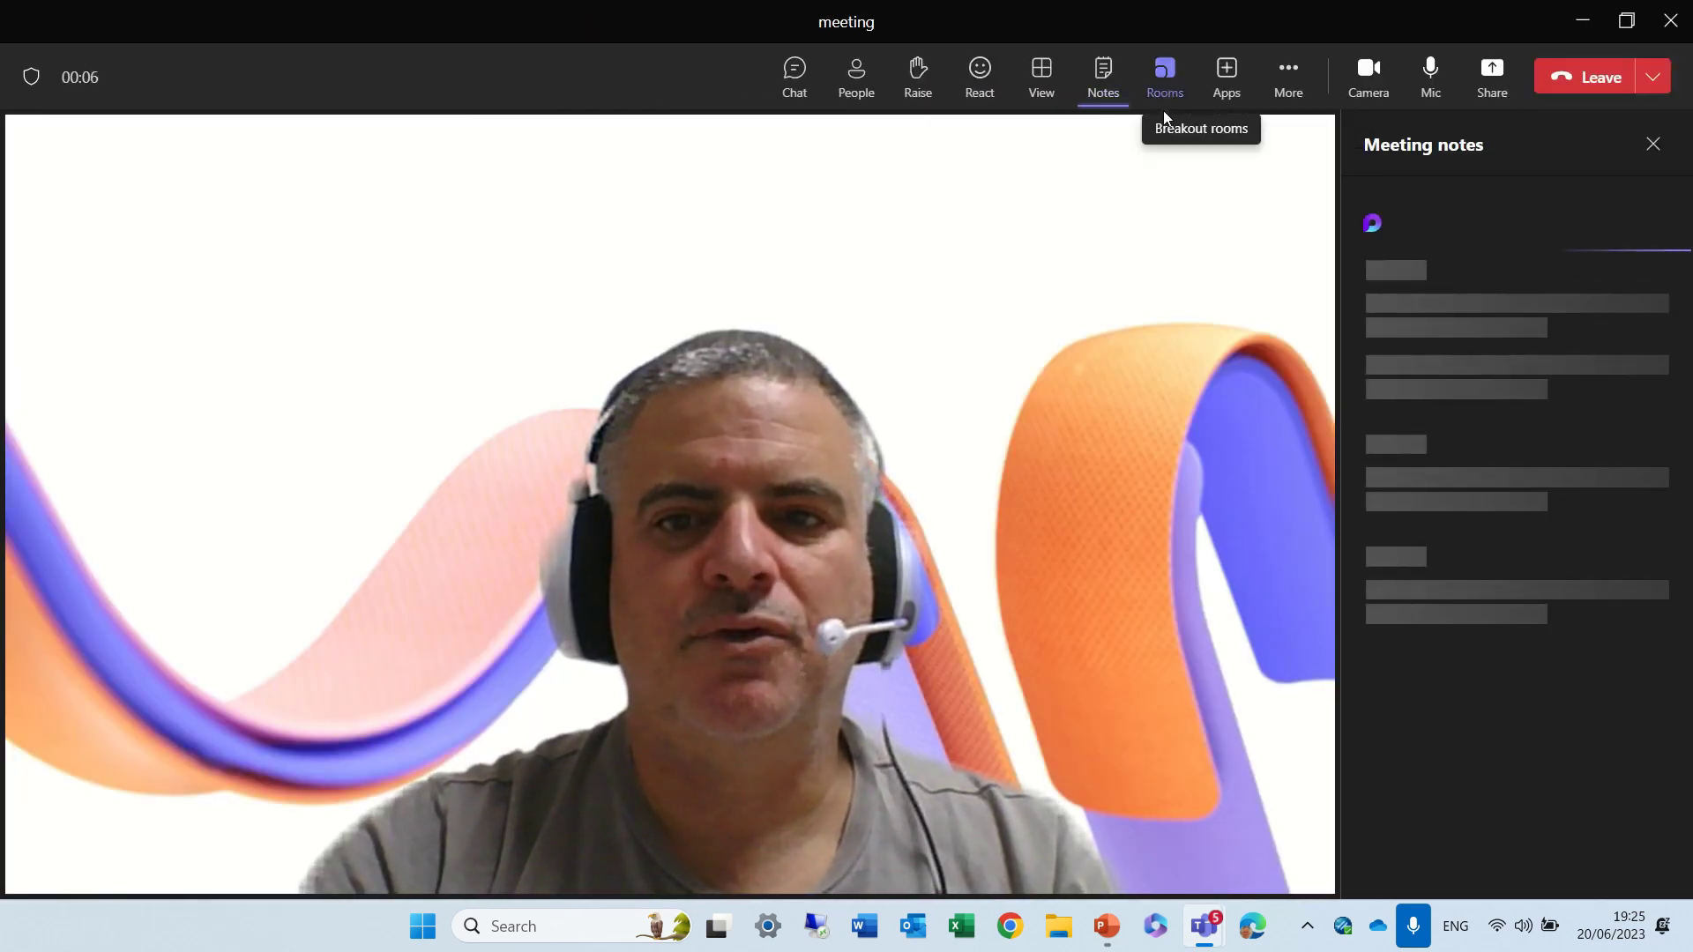
# Close and reopen the meeting notes in the call, and dismiss the tip about avatars.
pyautogui.click(1103, 72)
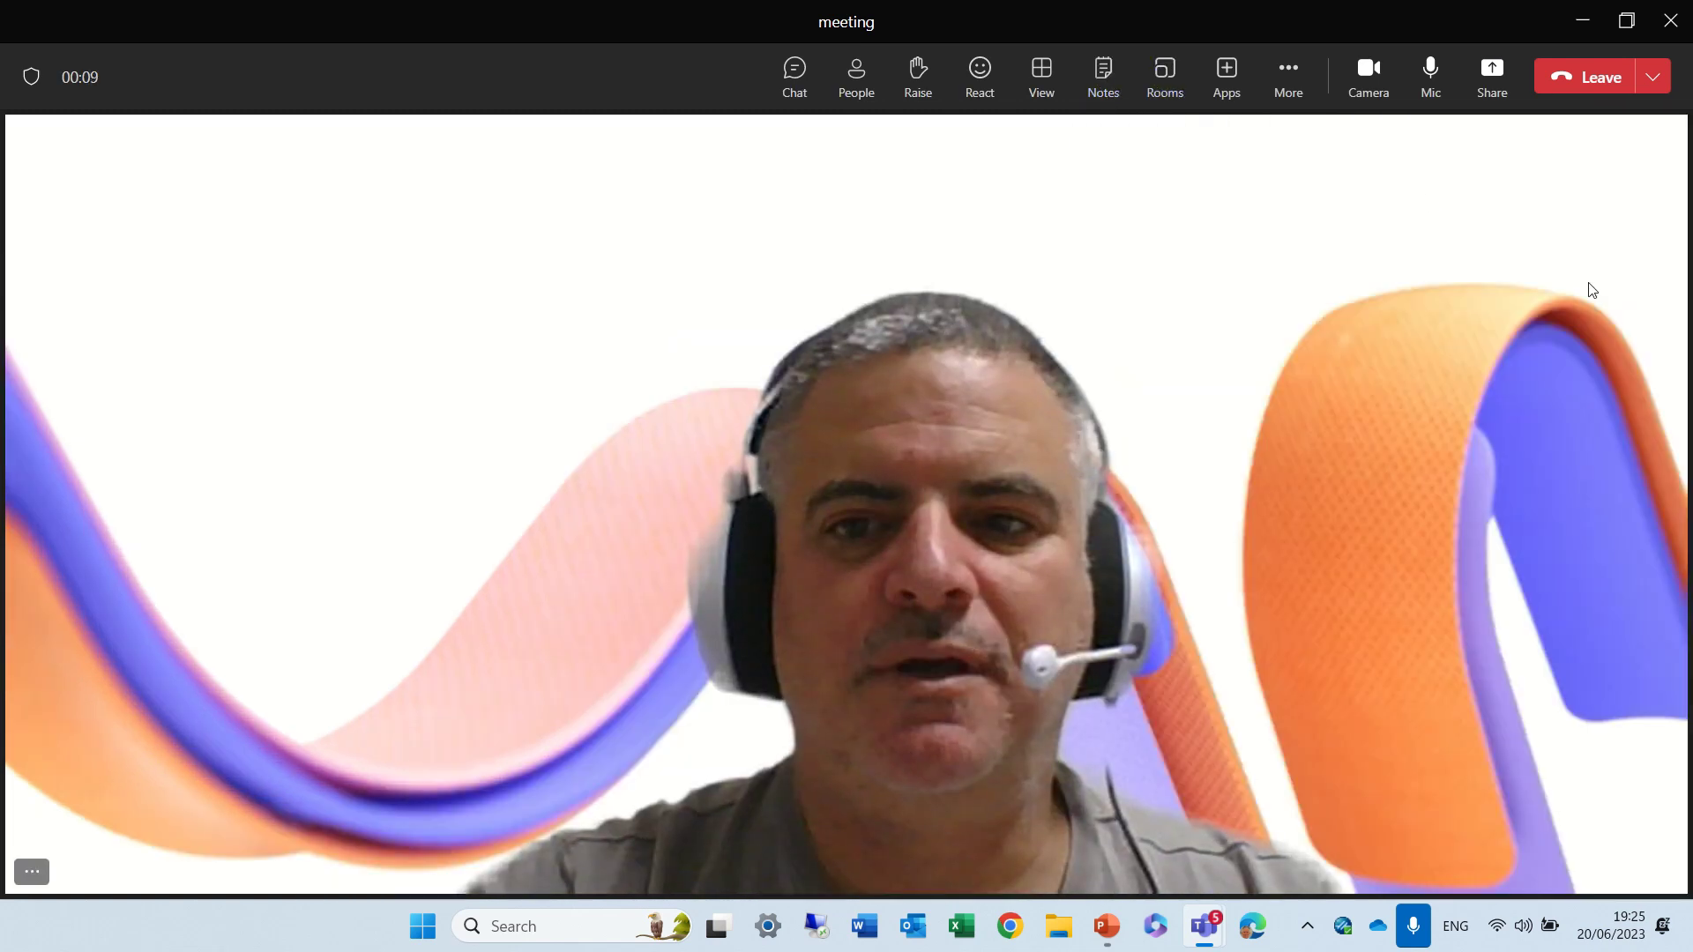
pyautogui.click(1114, 80)
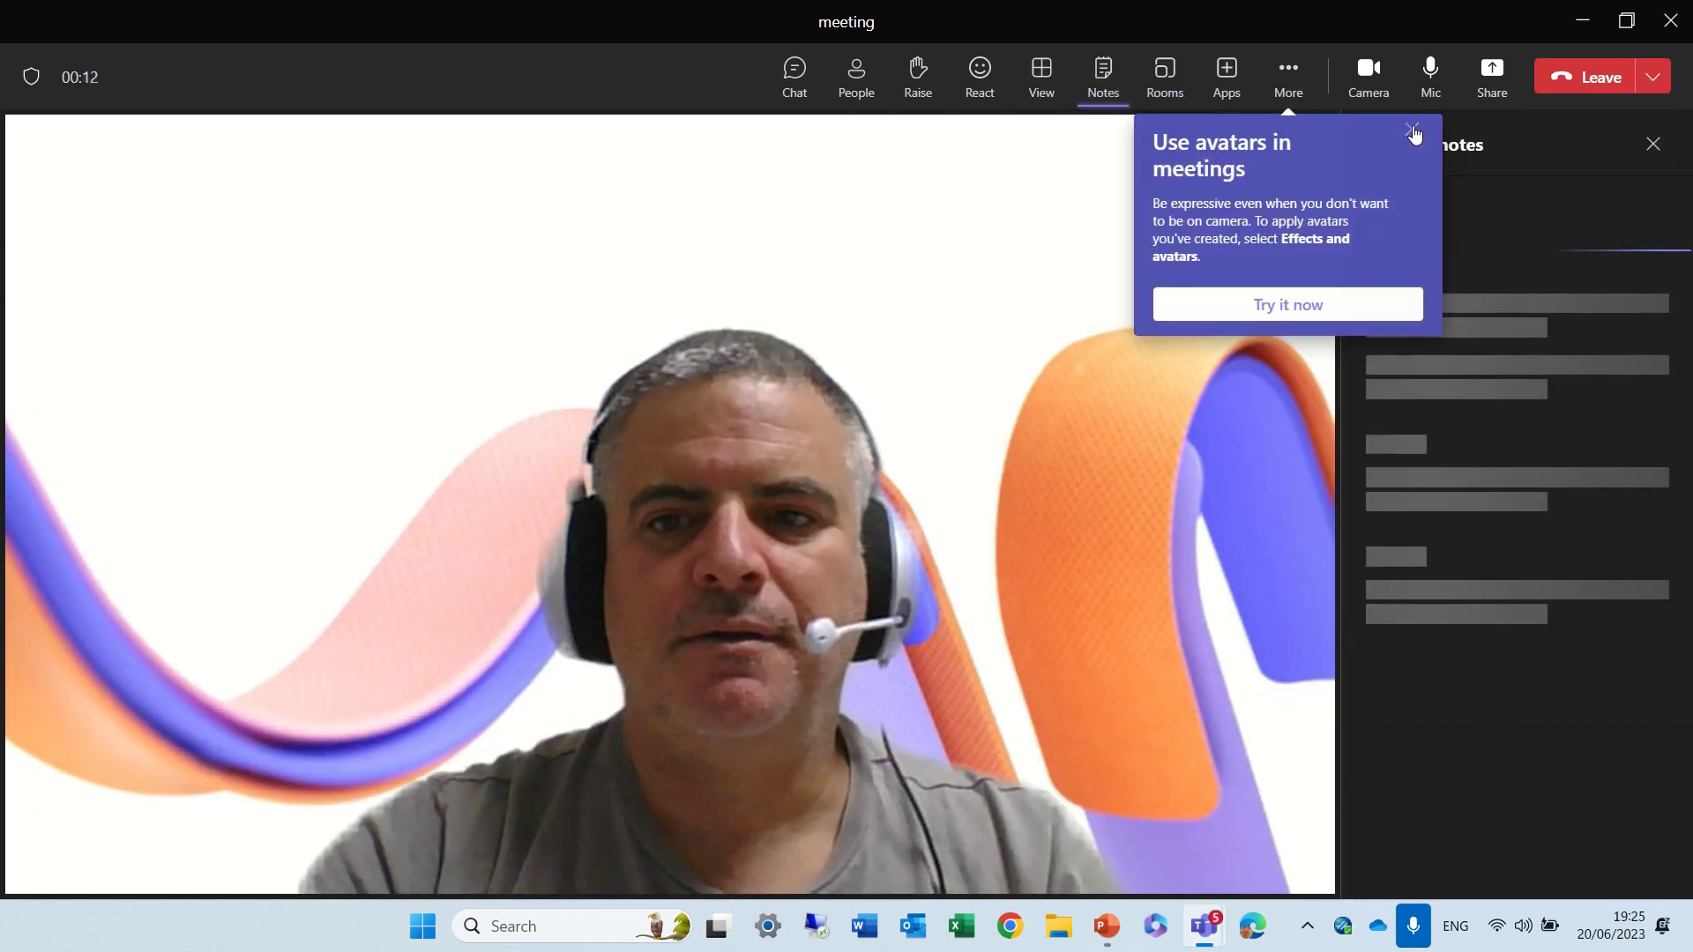
pyautogui.click(1412, 132)
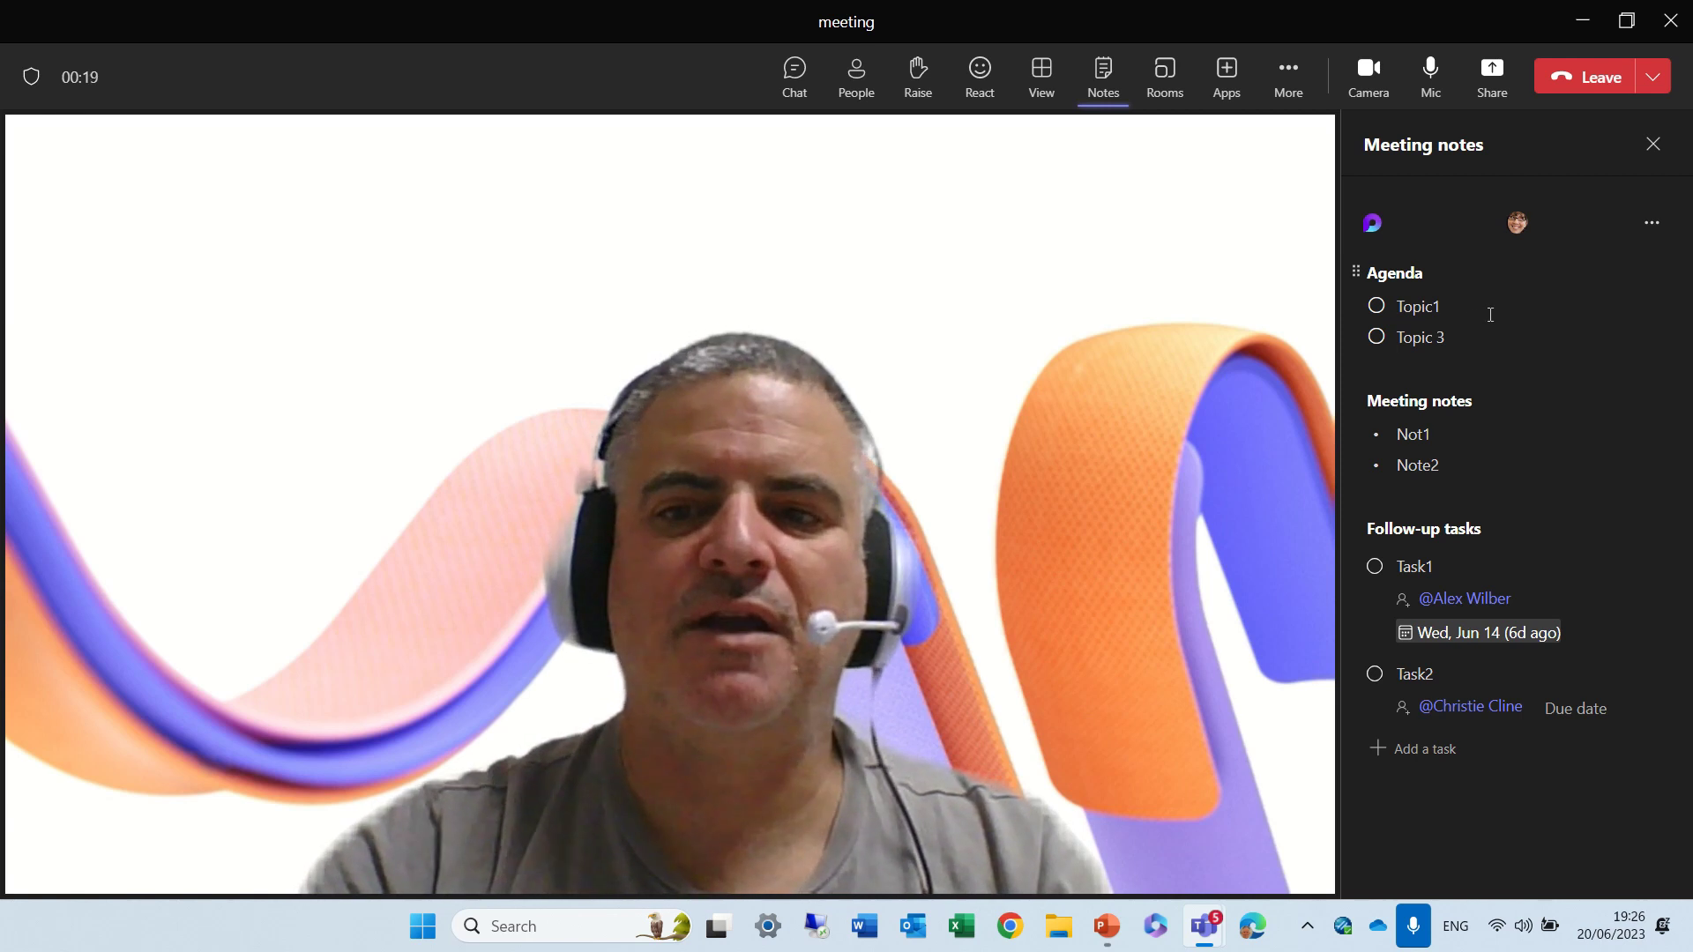
# Add "Topic 4" to the agenda below "Topic 3" during the call.
pyautogui.click(1483, 332)
pyautogui.press('Return')
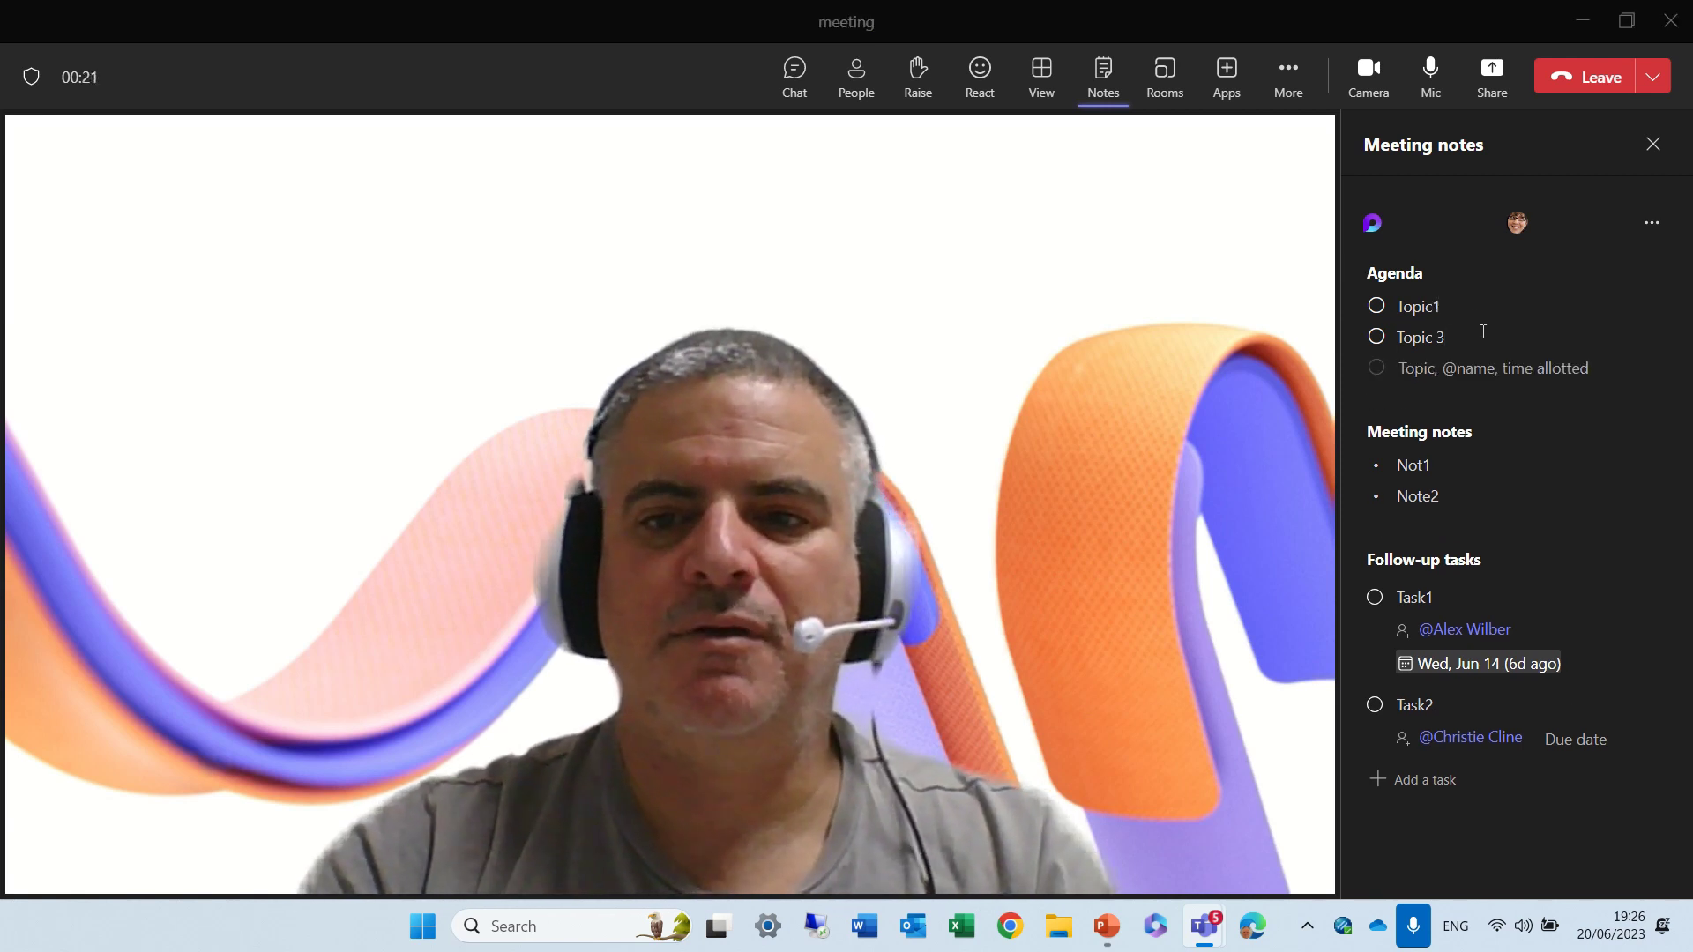
pyautogui.write('Topic 4')
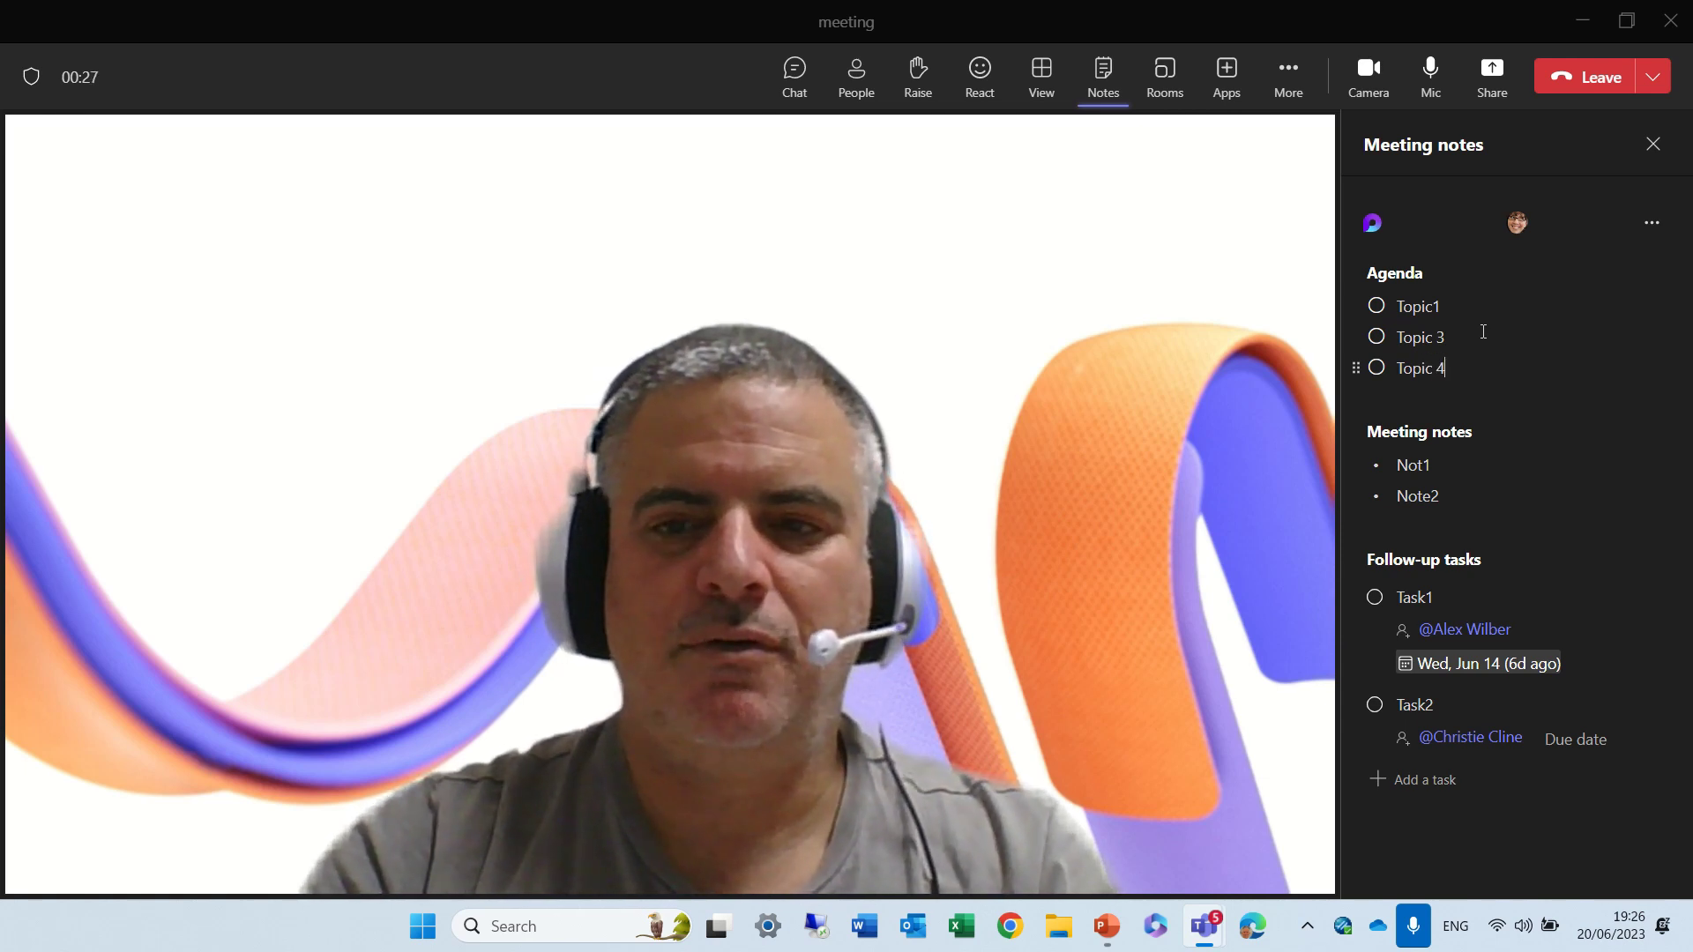
# Add the bullet "Note4" to the meeting notes below "Note2", followed by an empty bullet.
pyautogui.click(1469, 505)
pyautogui.press('Return')
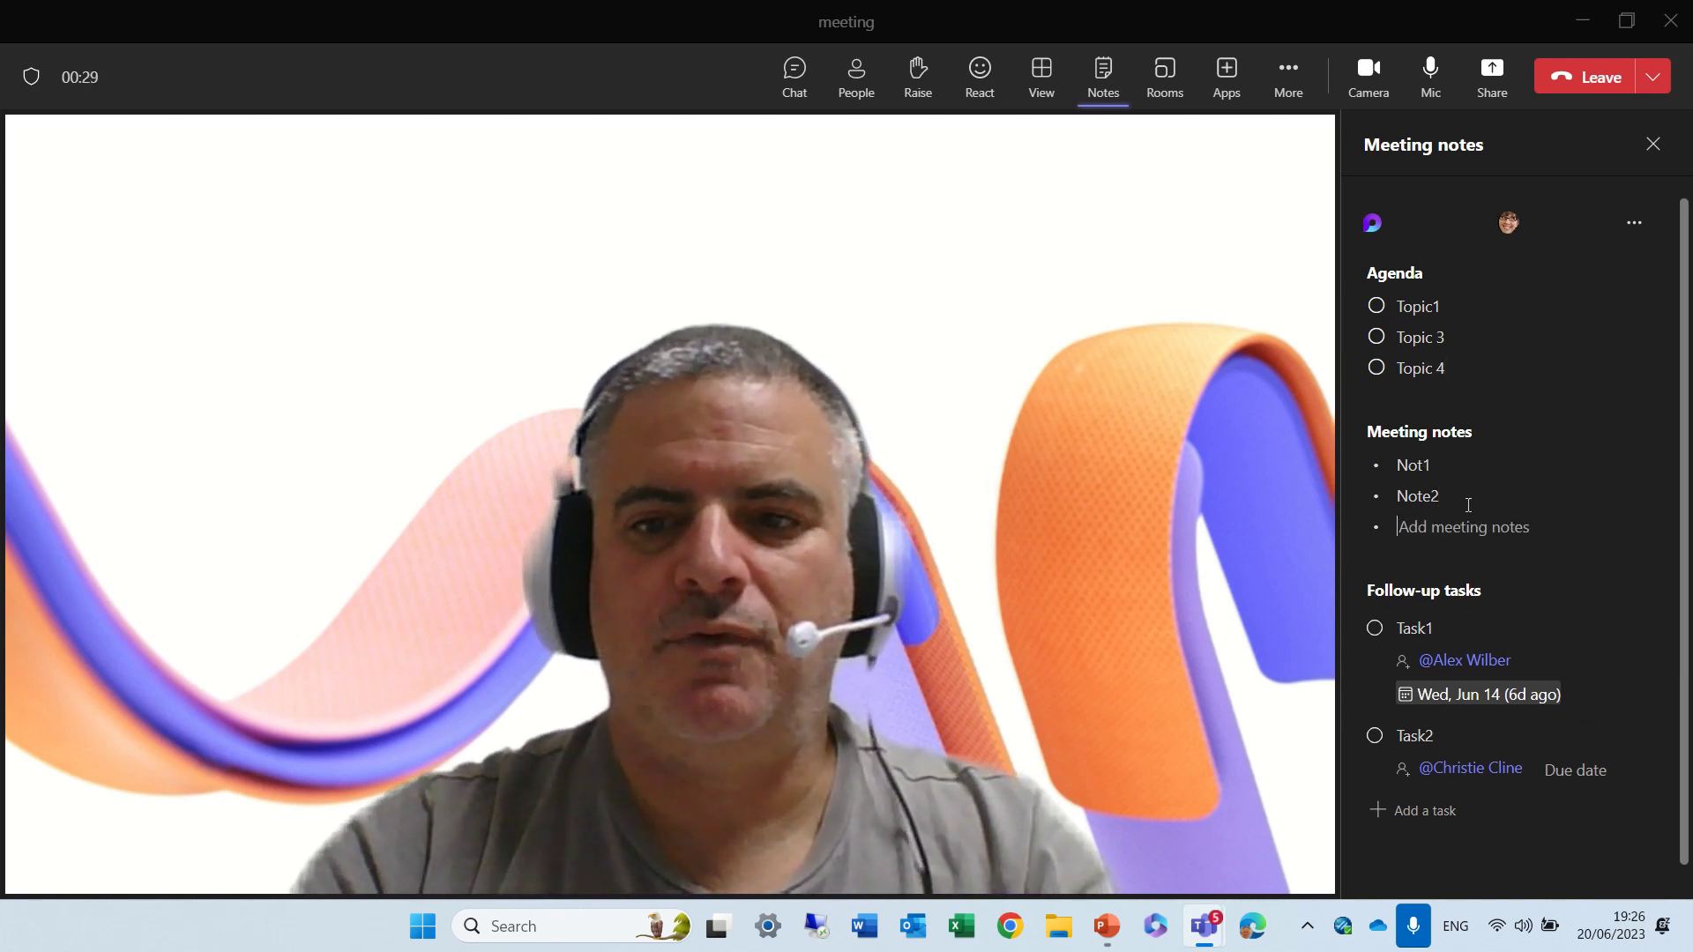
pyautogui.write('Note')
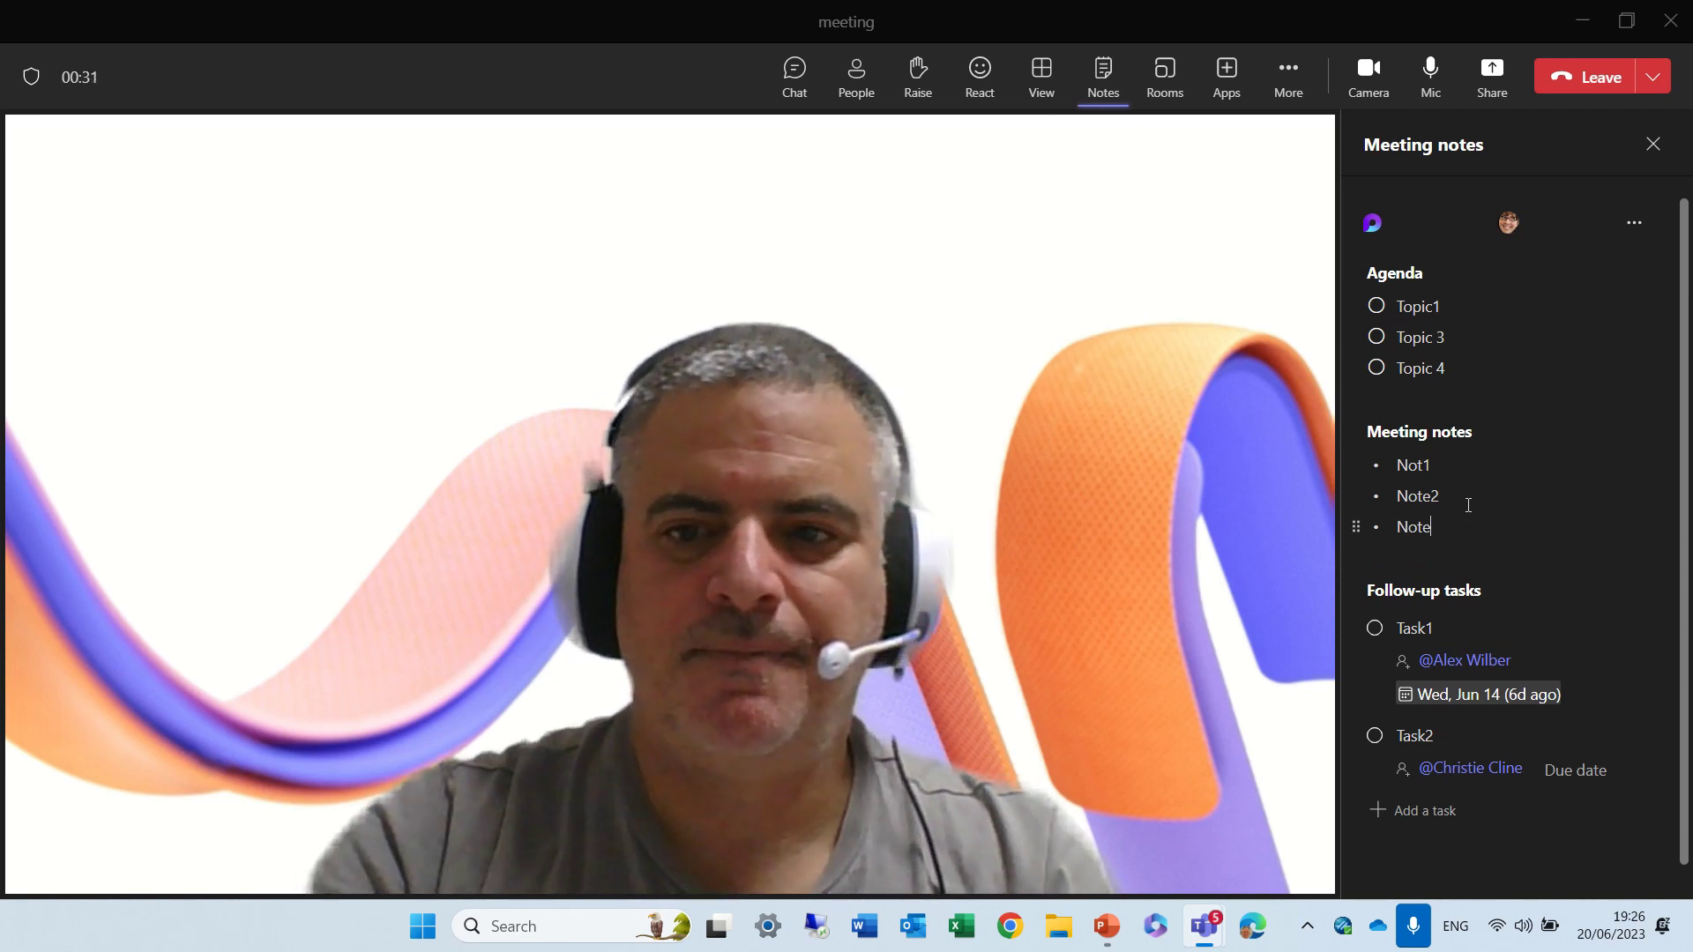
pyautogui.write('4')
pyautogui.press('Return')
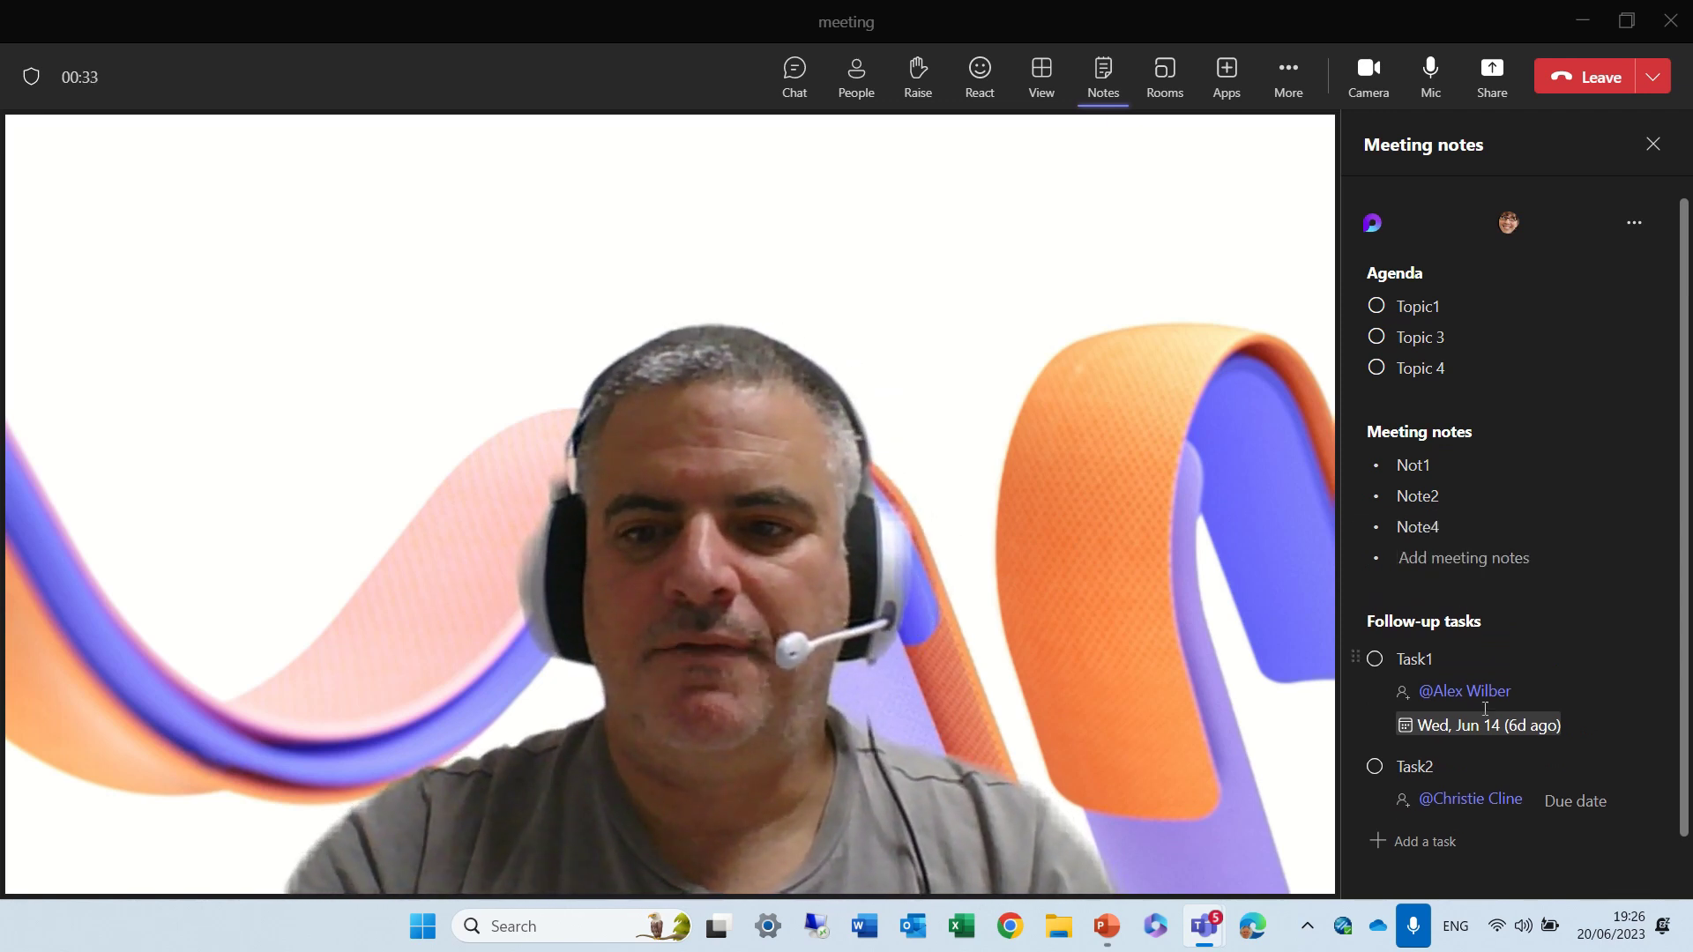
pyautogui.moveTo(1686, 502); pyautogui.dragTo(1683, 643)
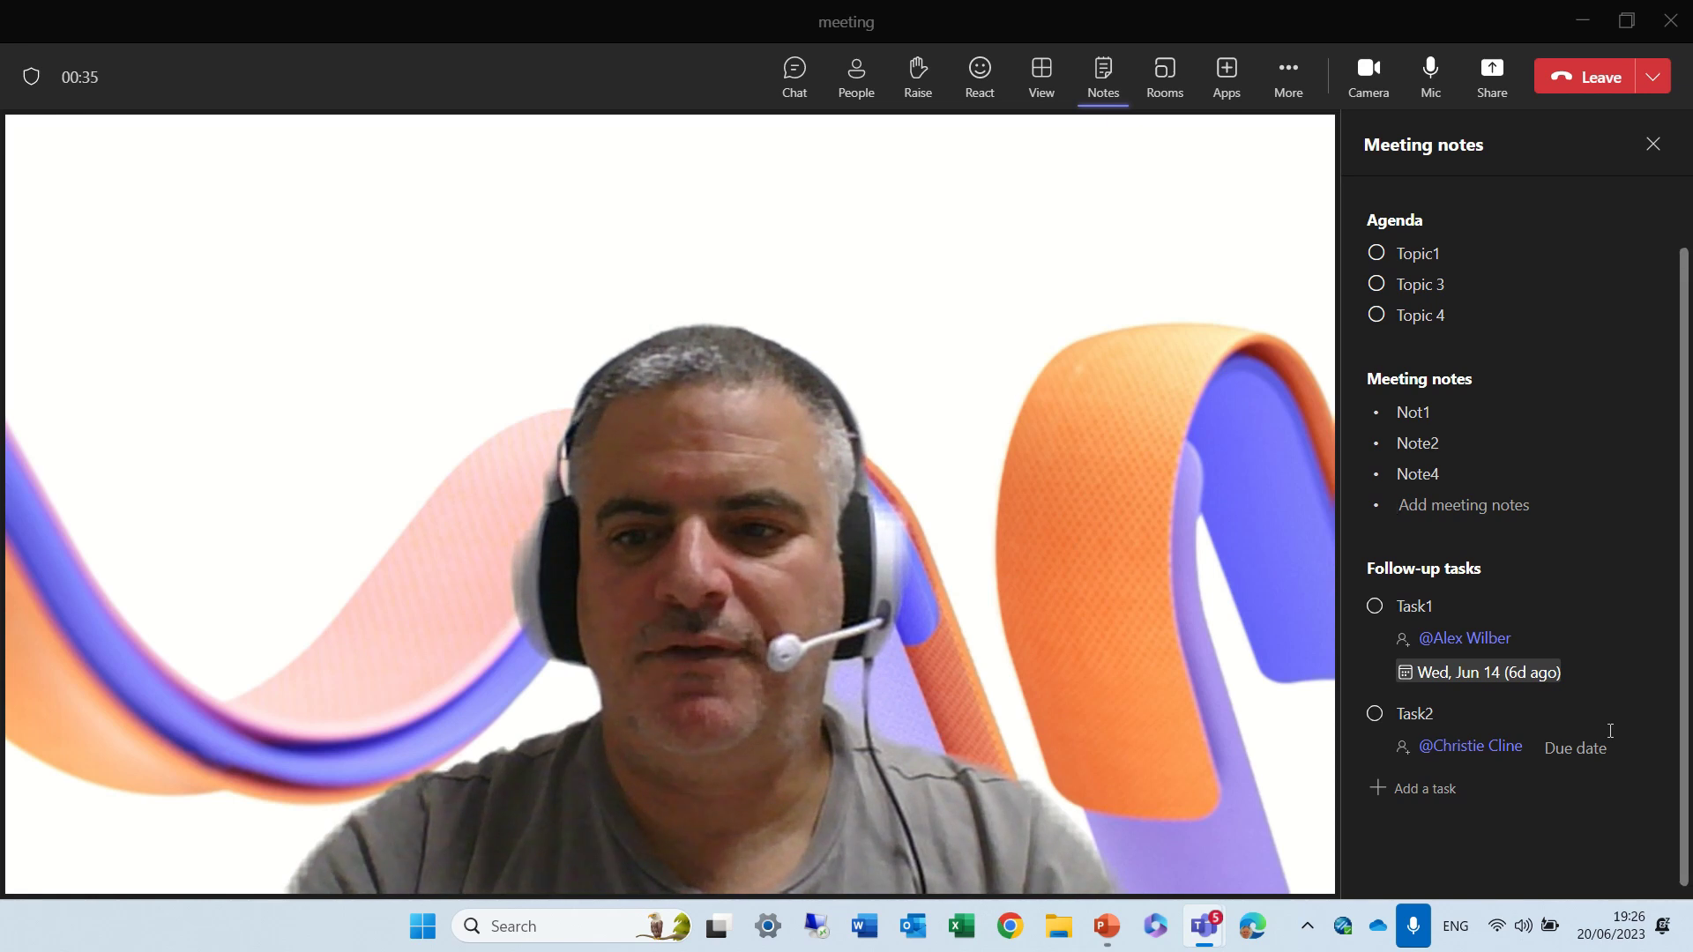
# Set the due date of Task2 in the follow-up tasks to Thursday, June 22.
pyautogui.click(1581, 760)
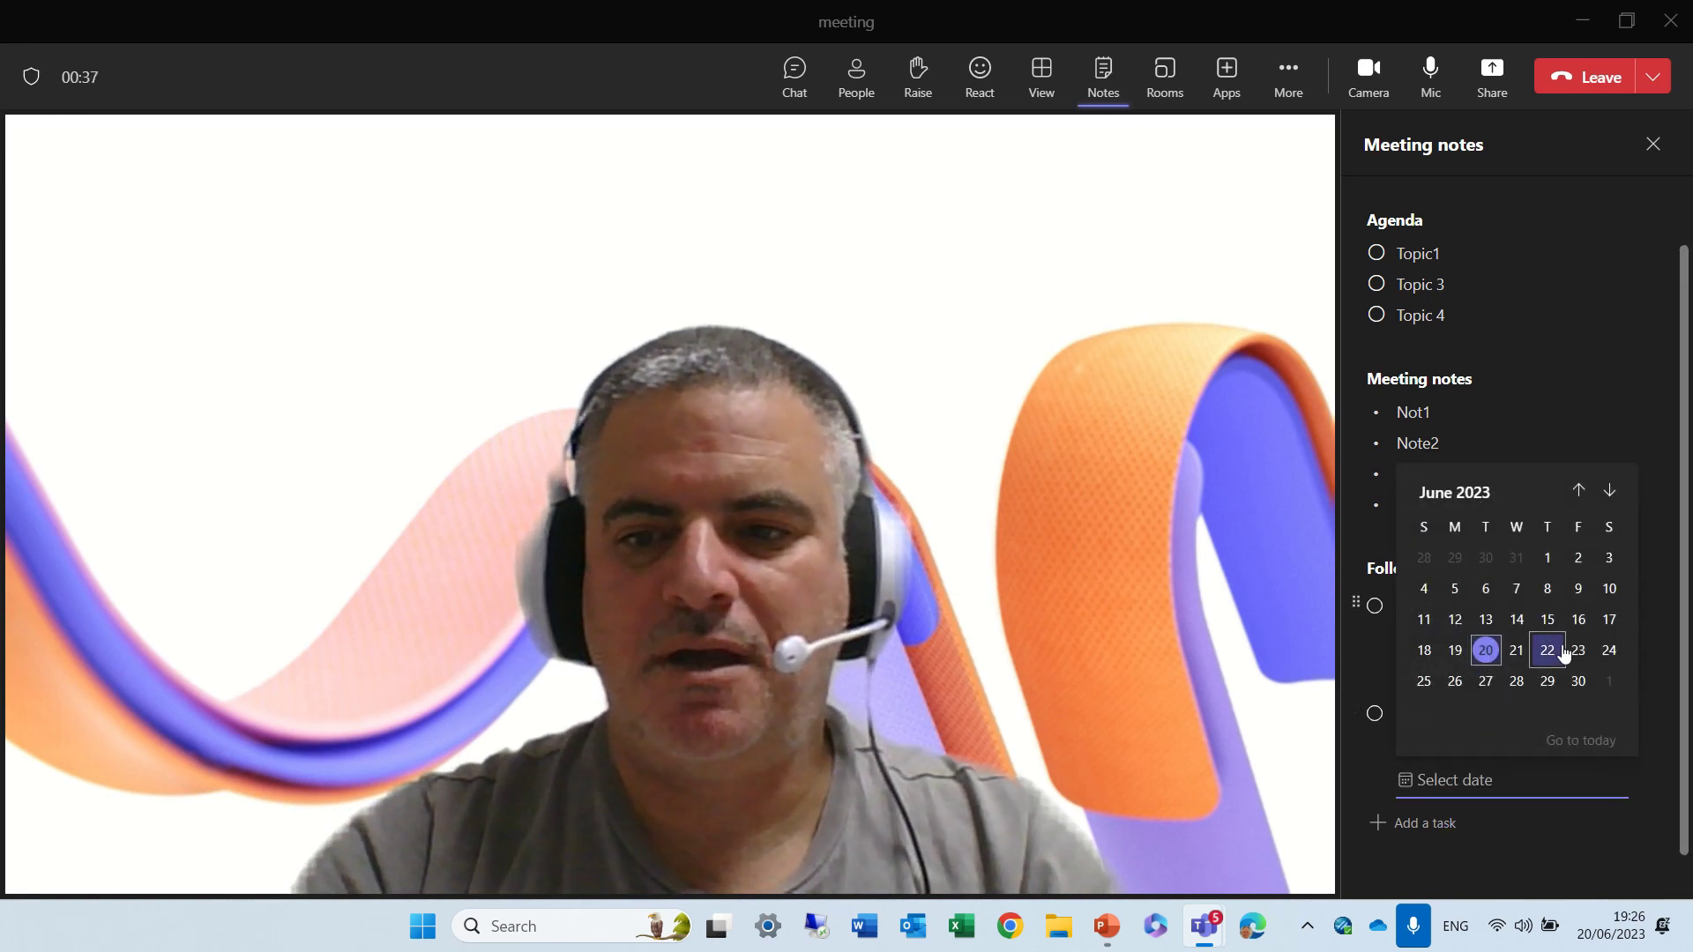
pyautogui.click(1560, 651)
pyautogui.click(1597, 444)
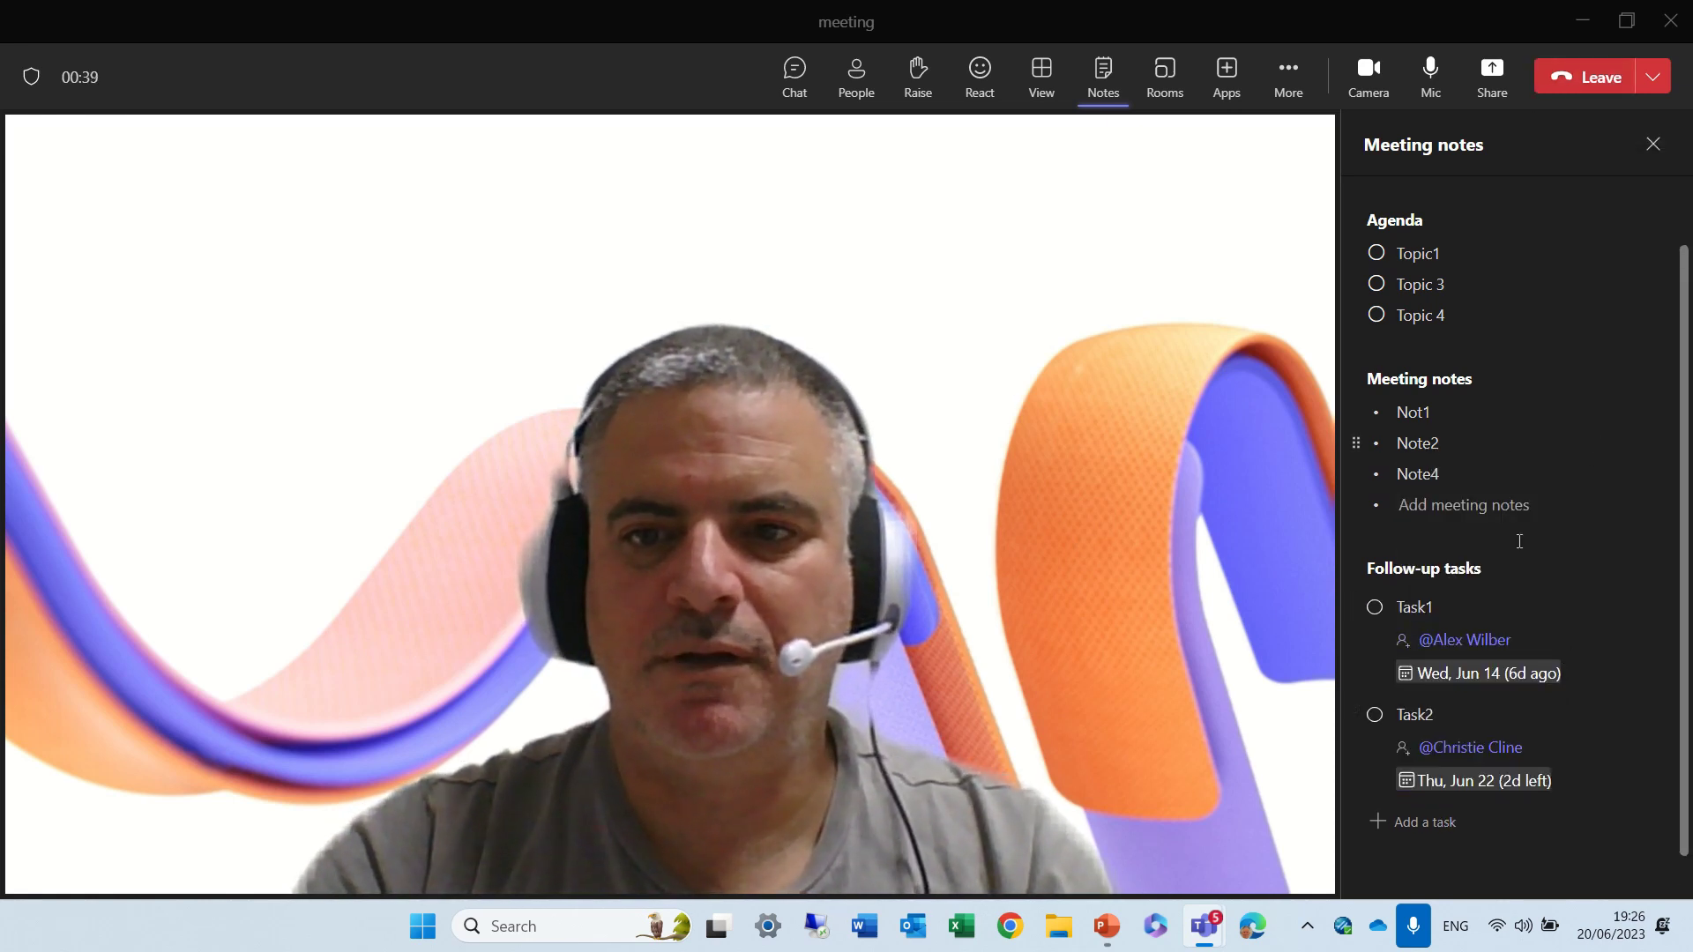
# Look over the meeting notes in the call and view the shared locations of the notes component.
pyautogui.scroll(-1, 1672, 555)
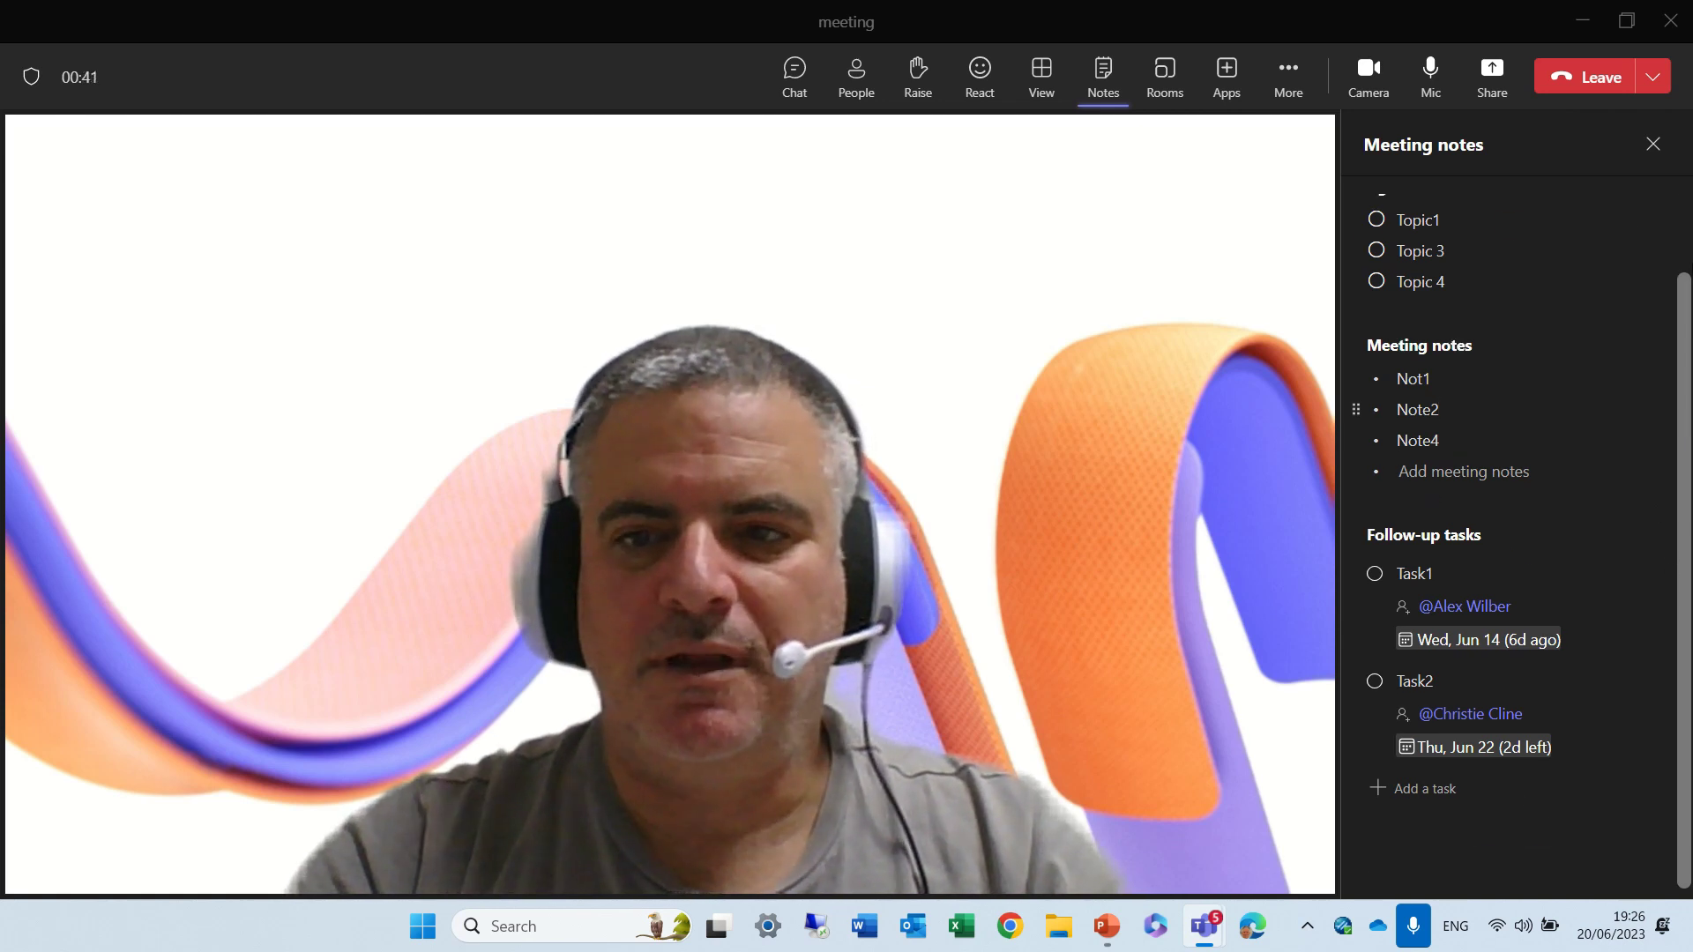
pyautogui.scroll(3, 1508, 529)
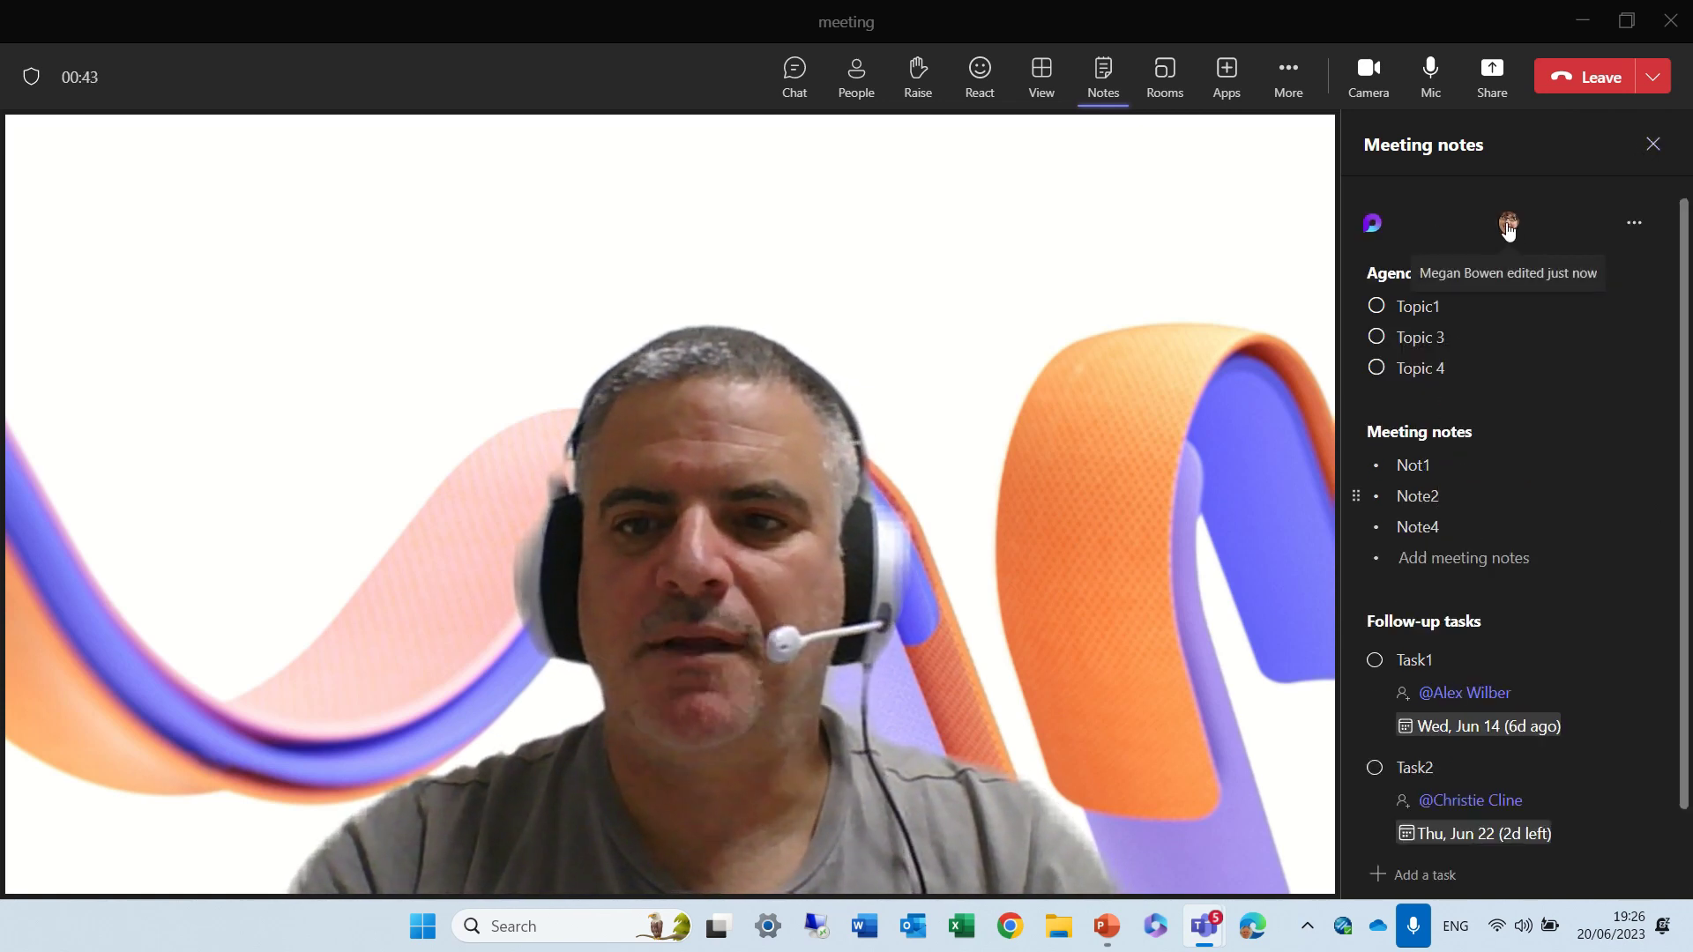
pyautogui.click(1636, 228)
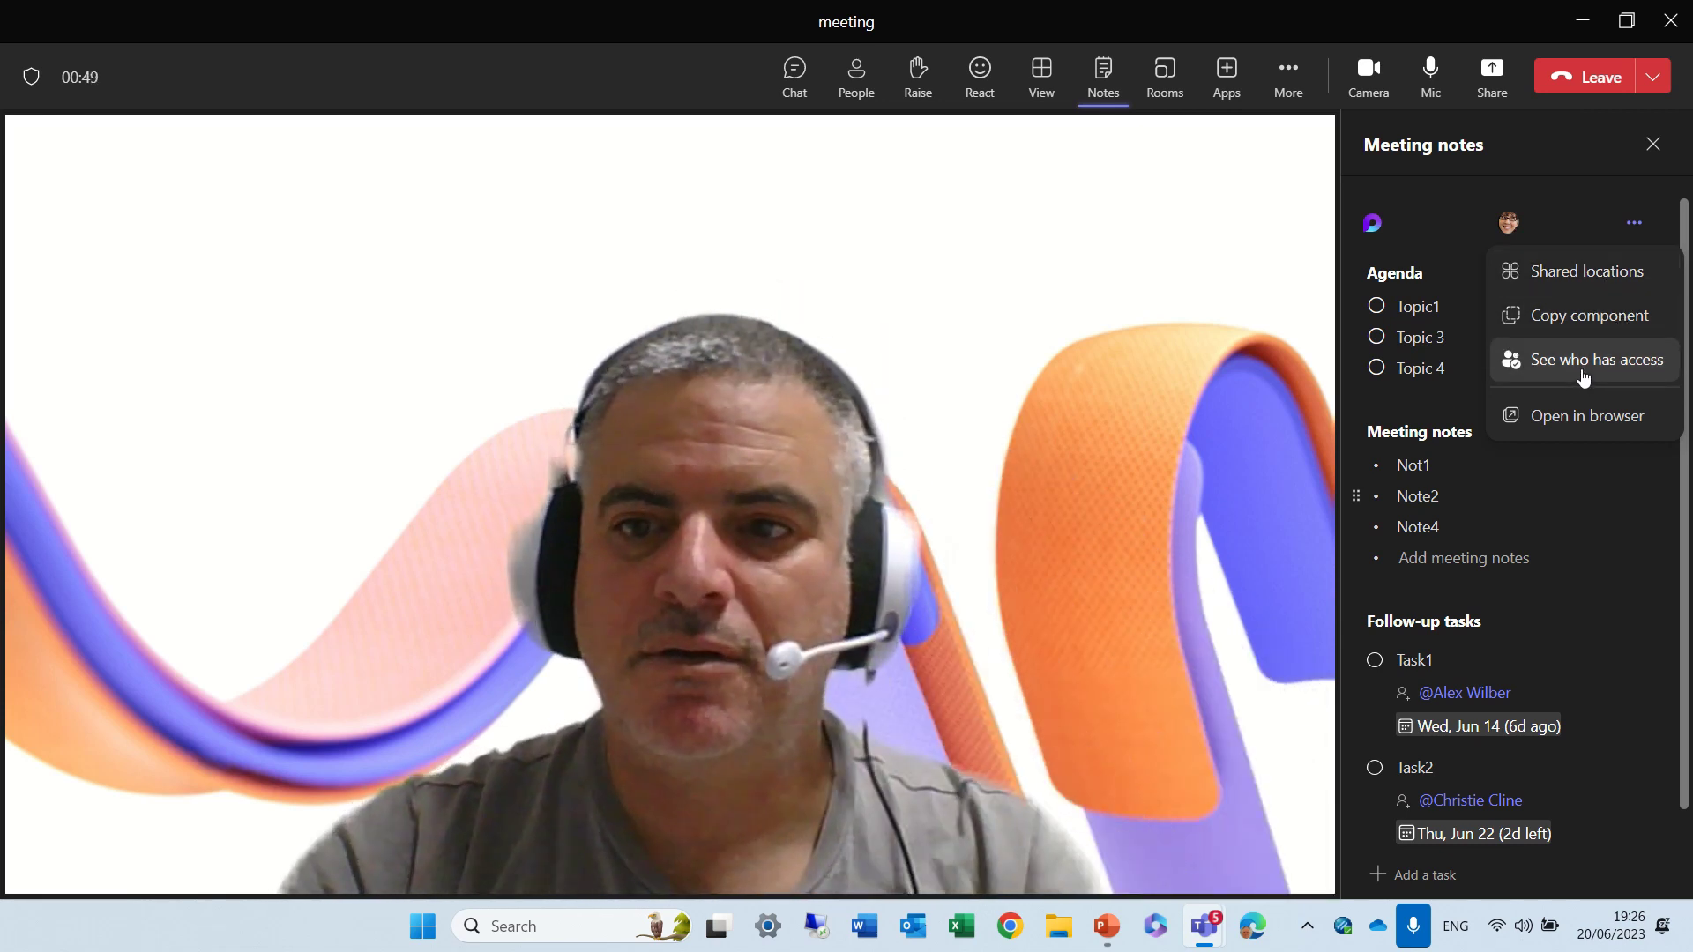
pyautogui.click(1569, 273)
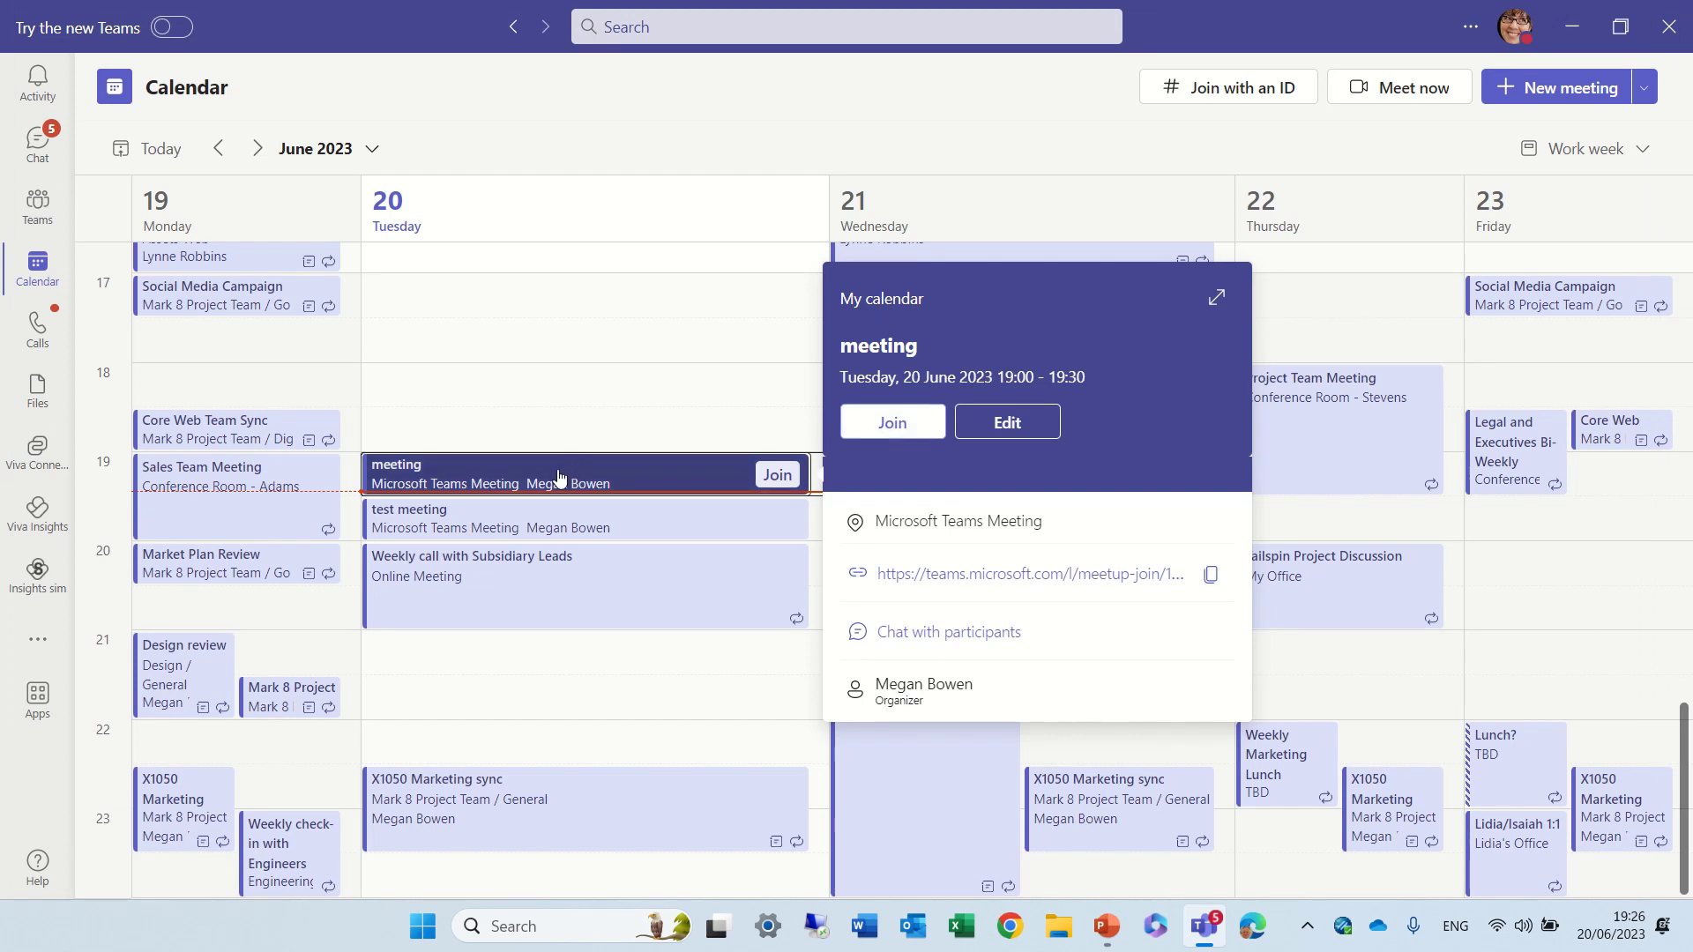
# Open the 19:00 "meeting" event on Tuesday, 20 June from the calendar for editing.
pyautogui.click(558, 476)
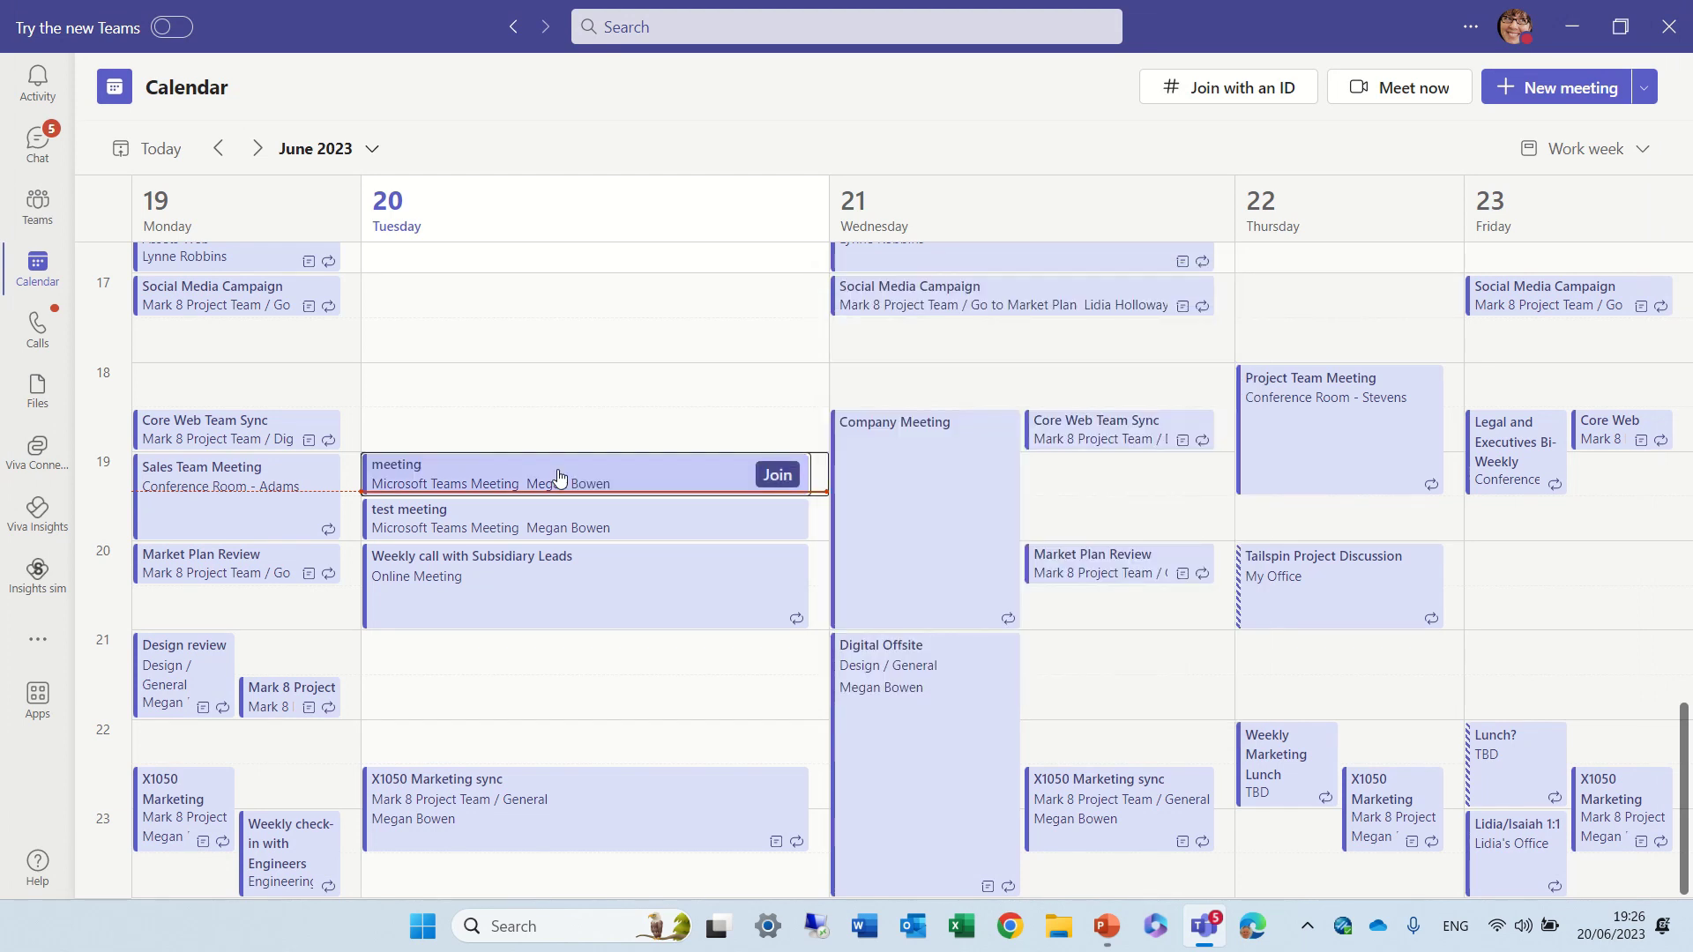
pyautogui.click(490, 446)
pyautogui.click(1001, 424)
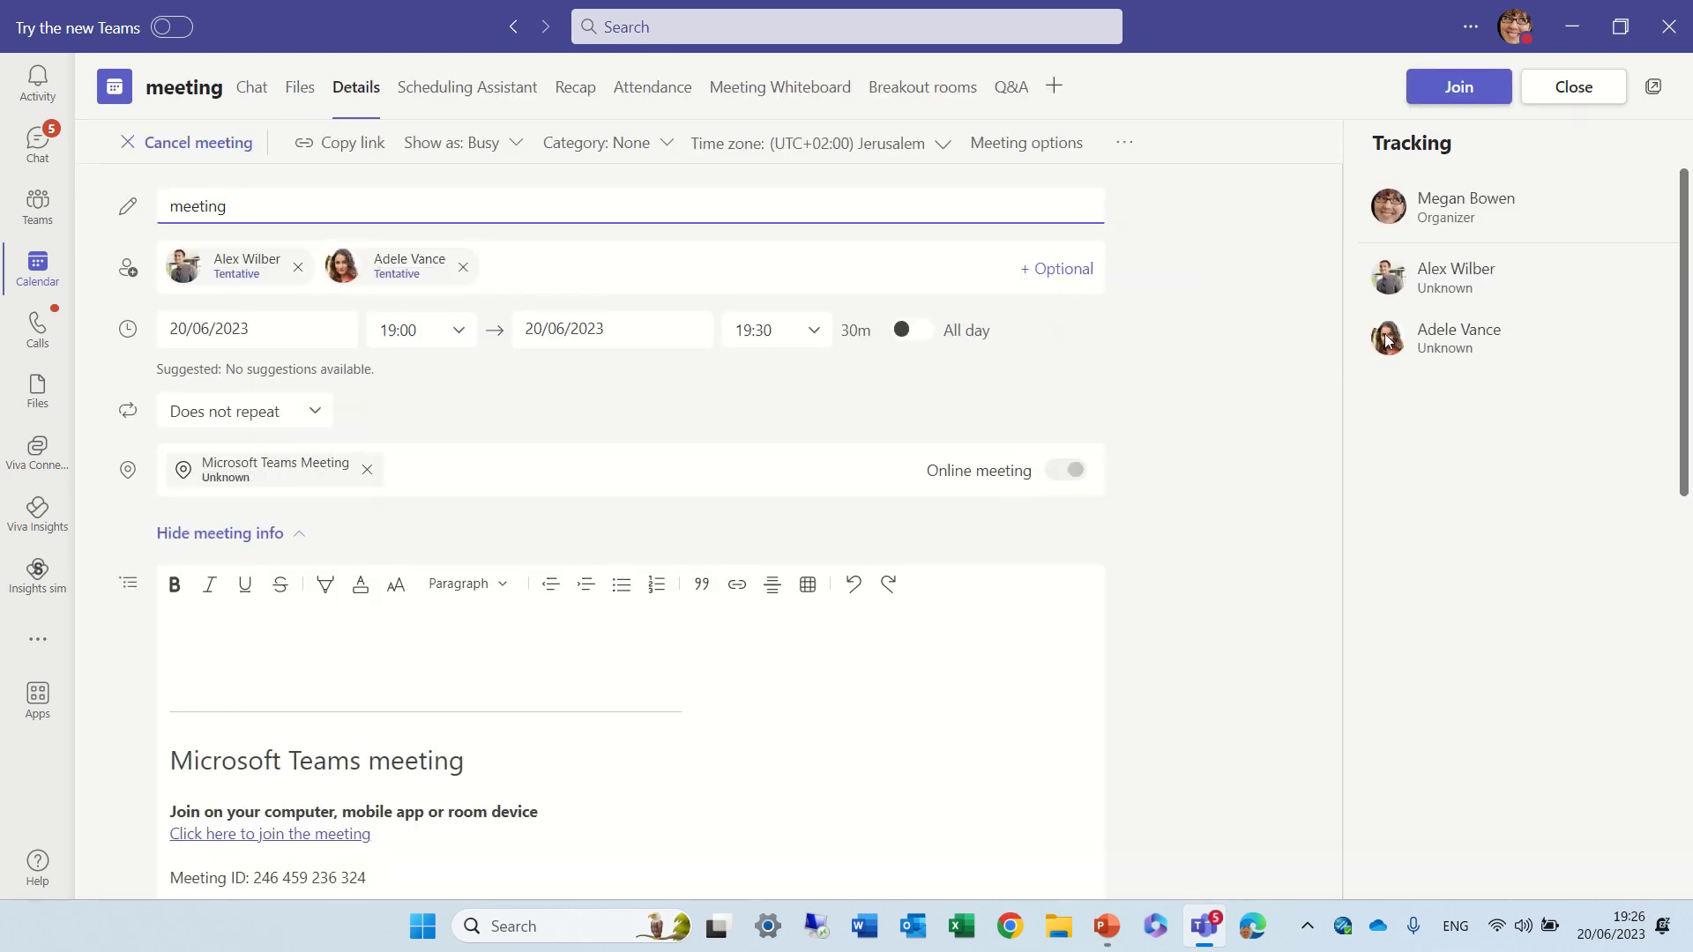
# Add "Topic2" to the agenda below "Topic 4" in the meeting details.
pyautogui.moveTo(1687, 243); pyautogui.dragTo(1616, 706)
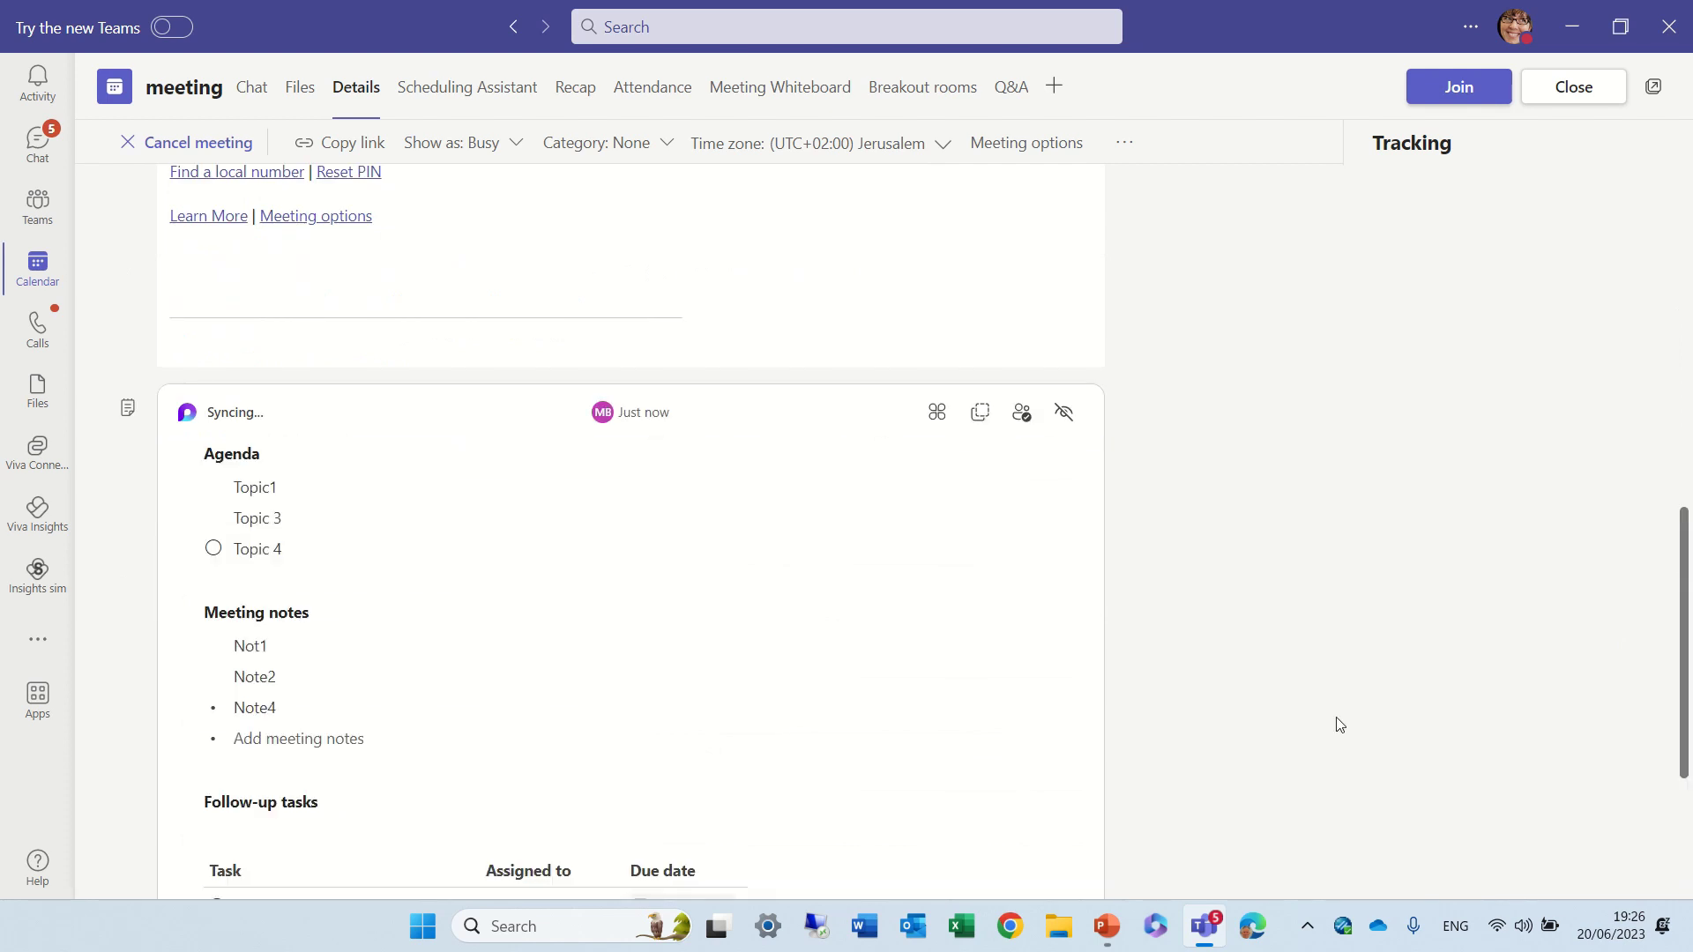
pyautogui.click(328, 552)
pyautogui.press('Return')
pyautogui.write('Topic2')
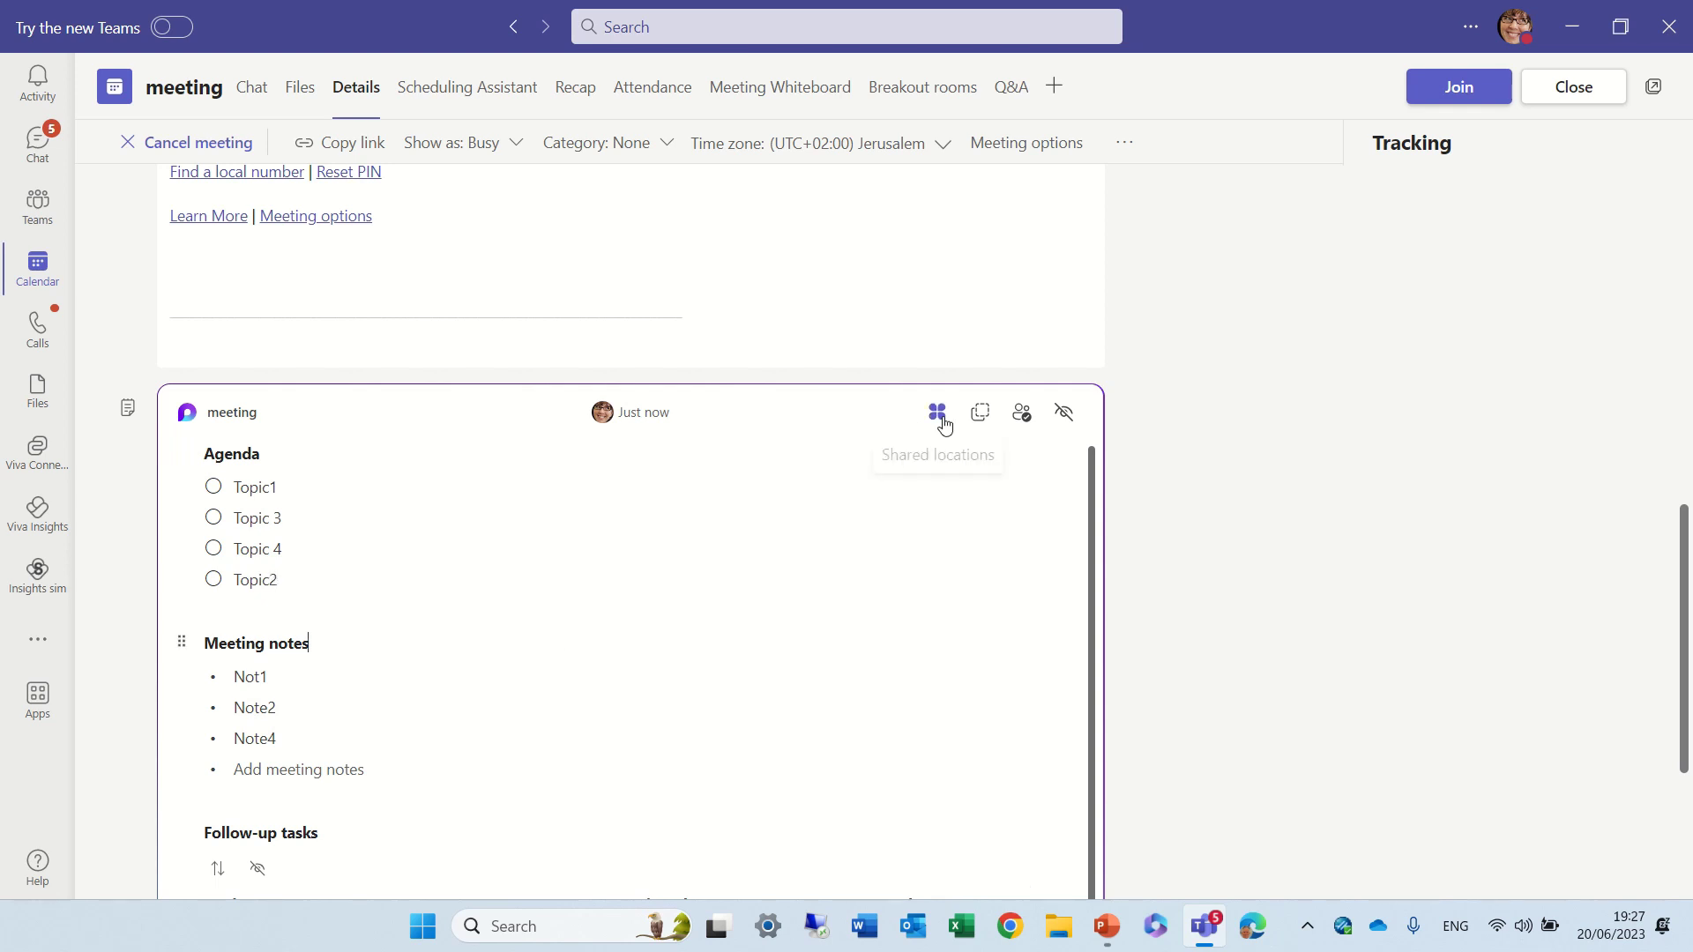
# Copy the meeting notes component and post its "meeting" link as a new conversation in the Mark 8 Project Team's General channel.
pyautogui.click(982, 416)
pyautogui.click(38, 207)
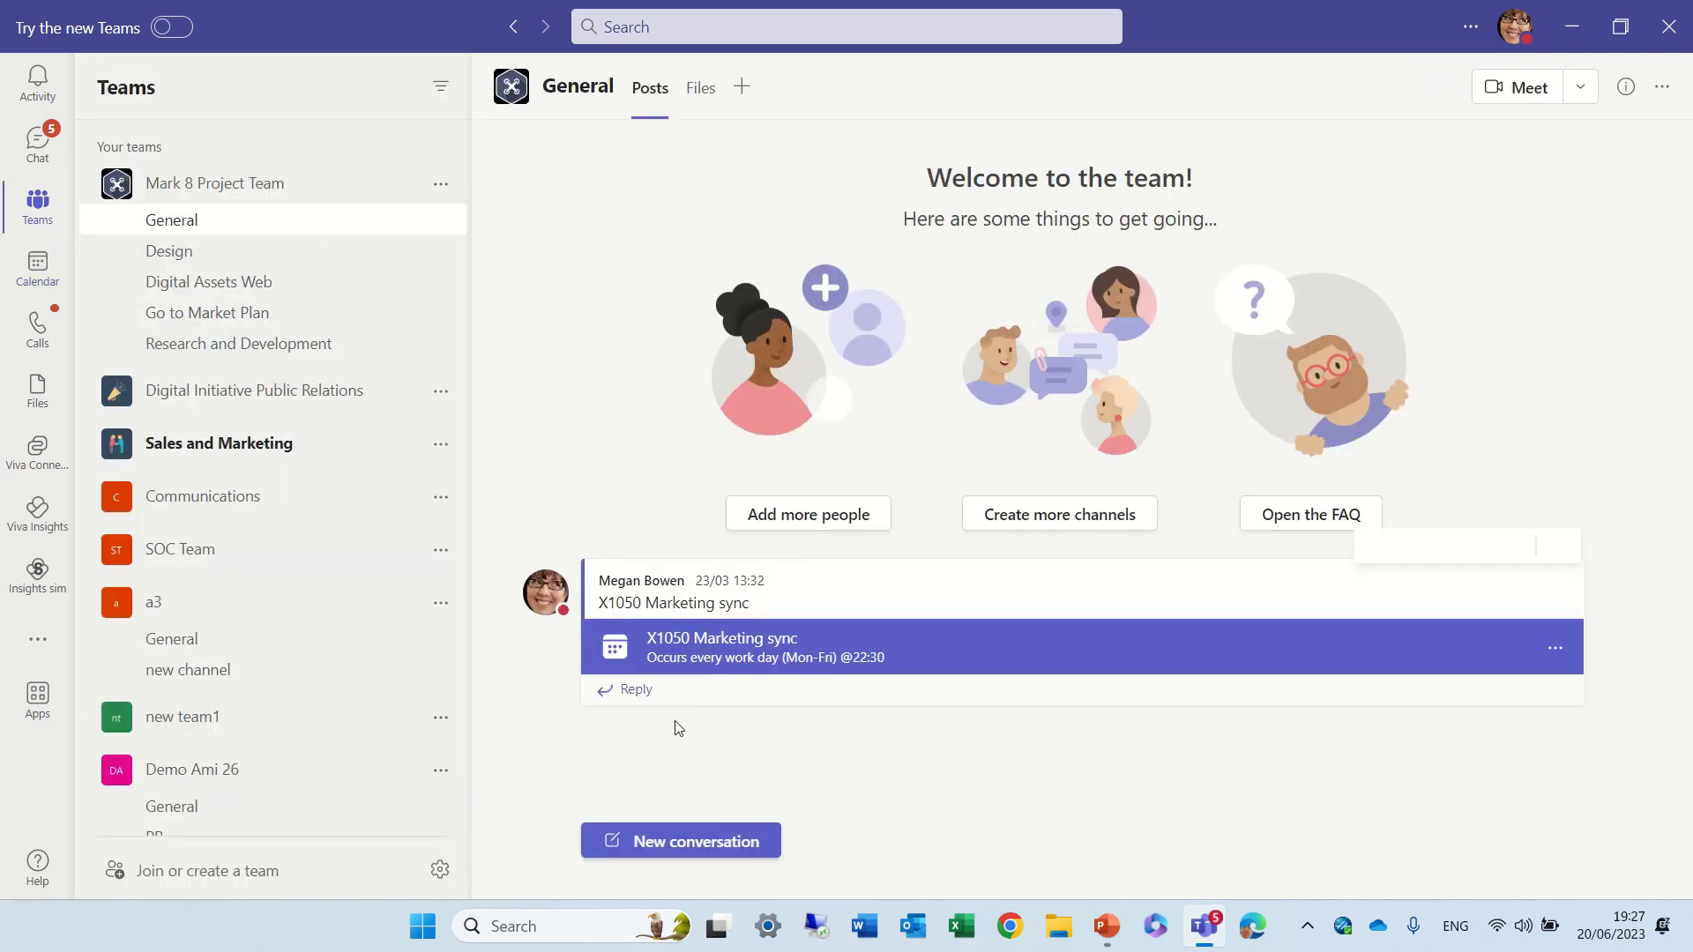
pyautogui.click(683, 842)
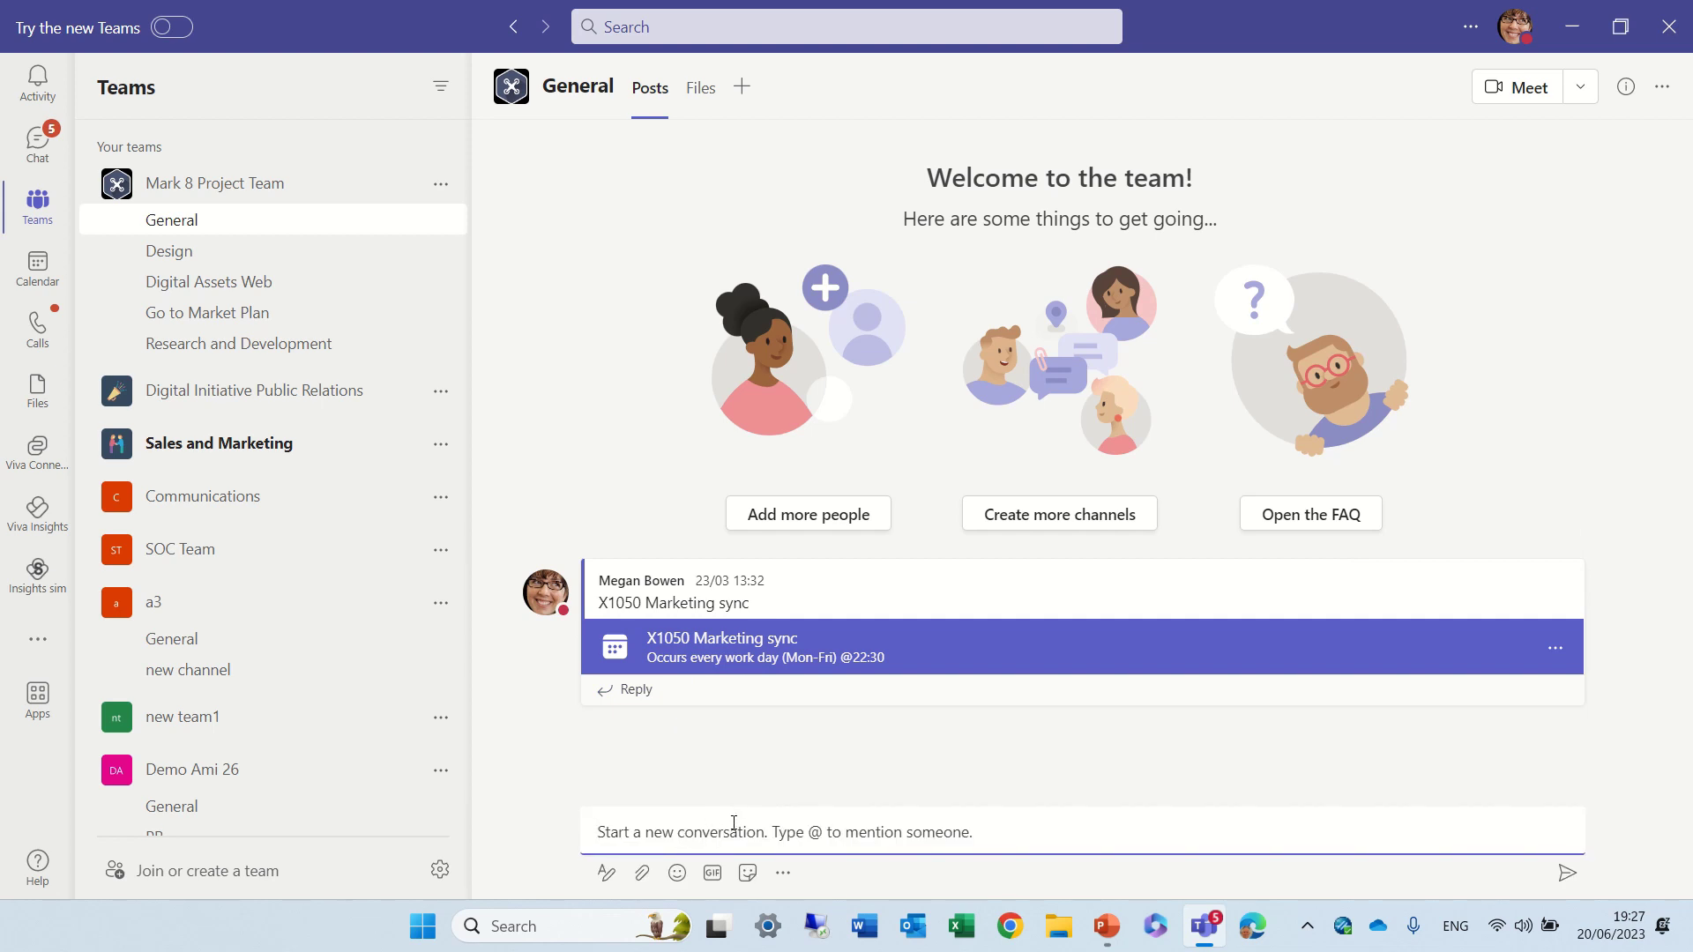
pyautogui.write('meeting')
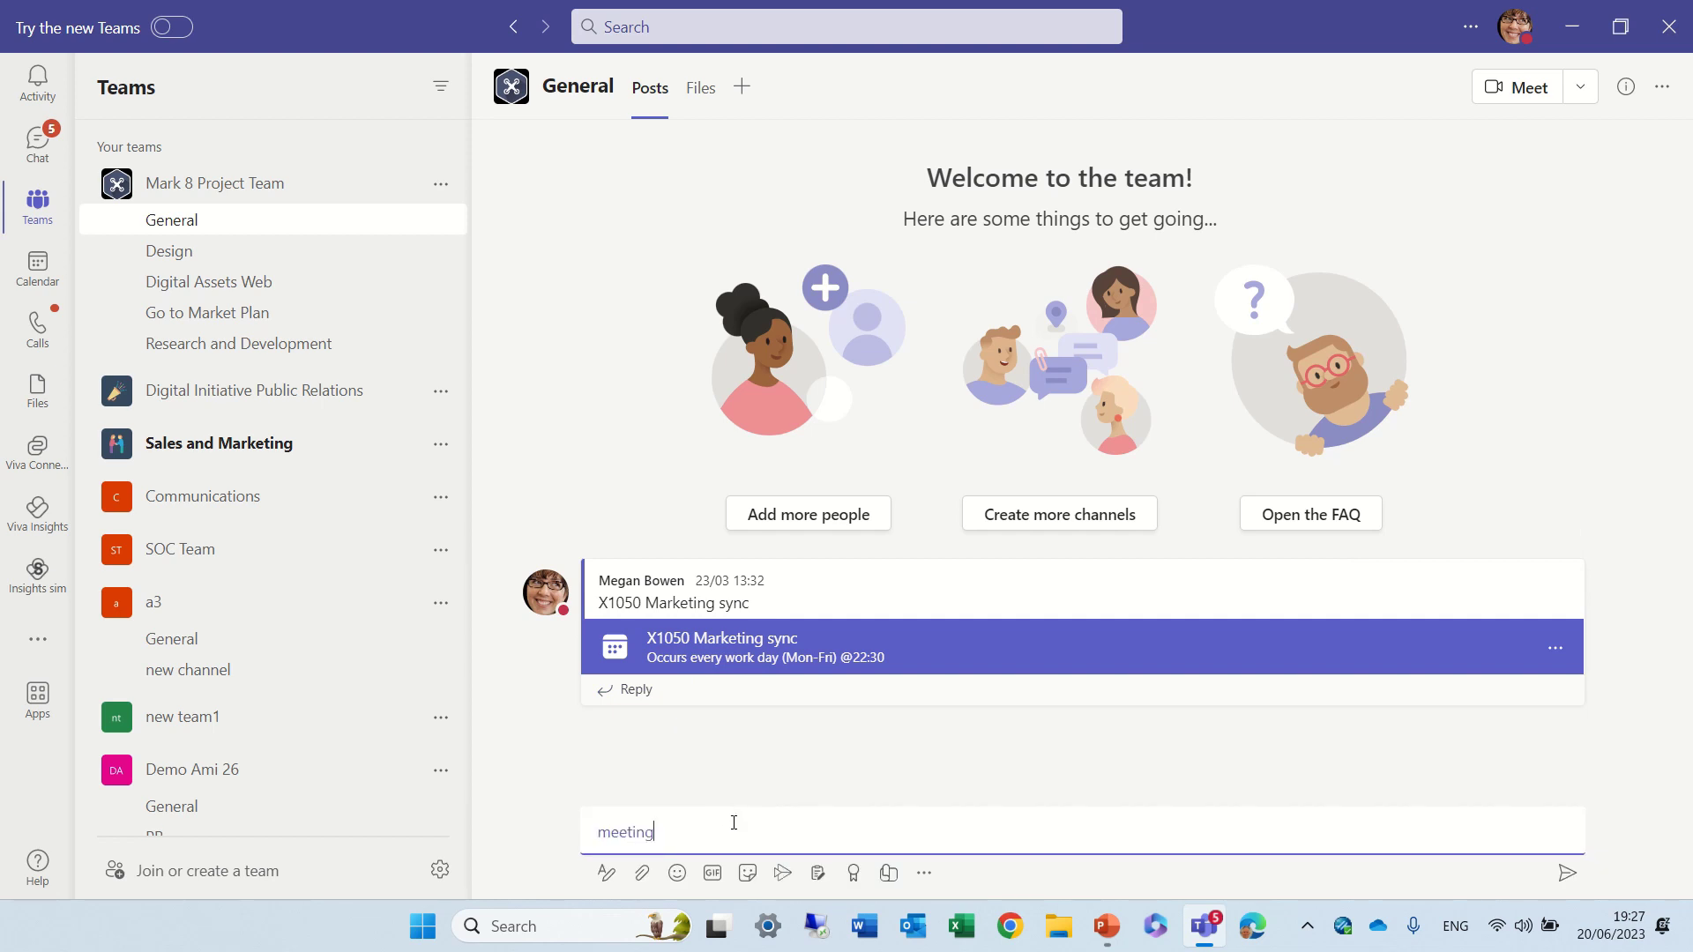
pyautogui.press('Return')
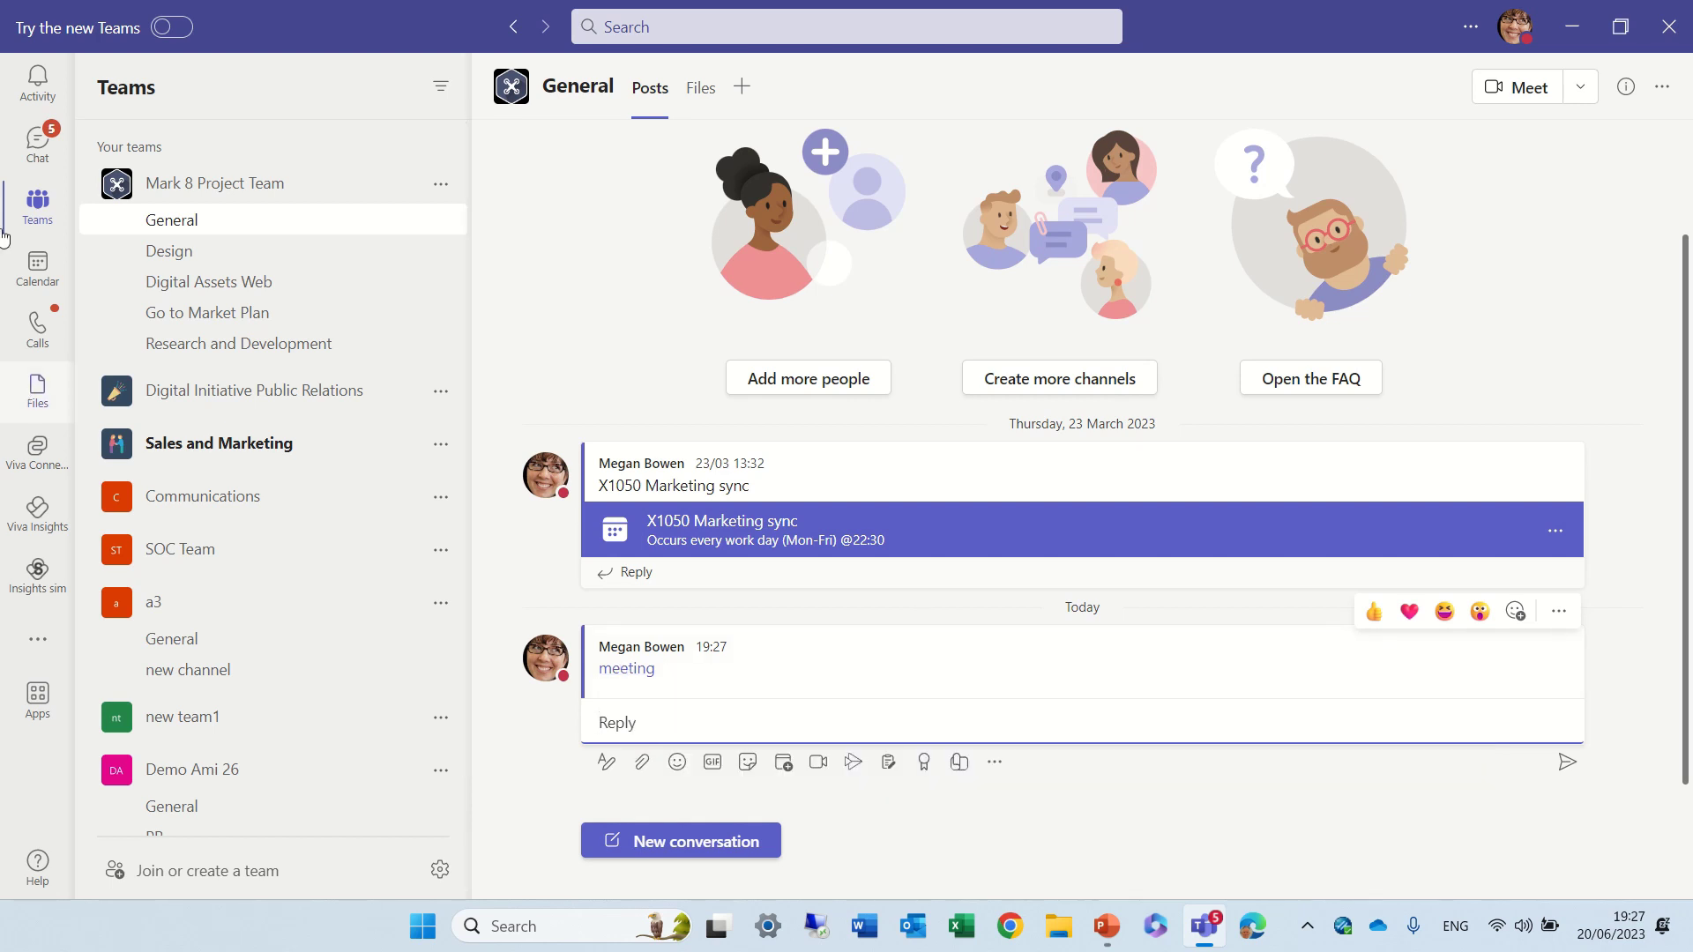
# Paste the copied notes component into the pinned chat with yourself and review its agenda, notes and follow-up tasks.
pyautogui.click(42, 140)
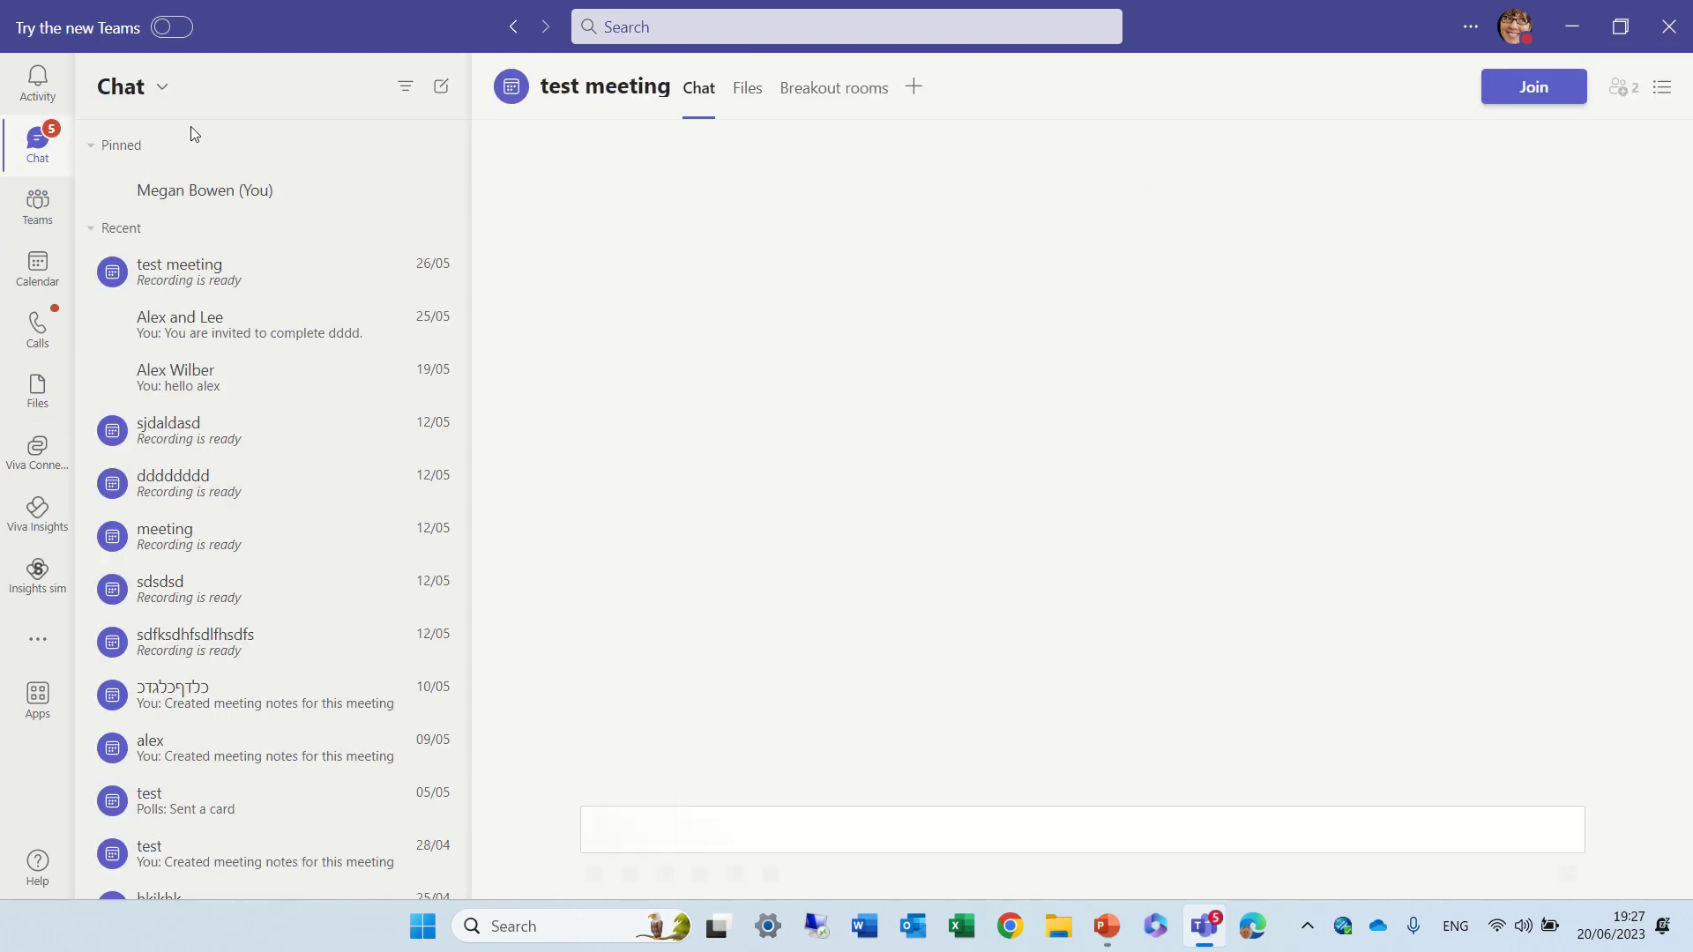
pyautogui.click(316, 201)
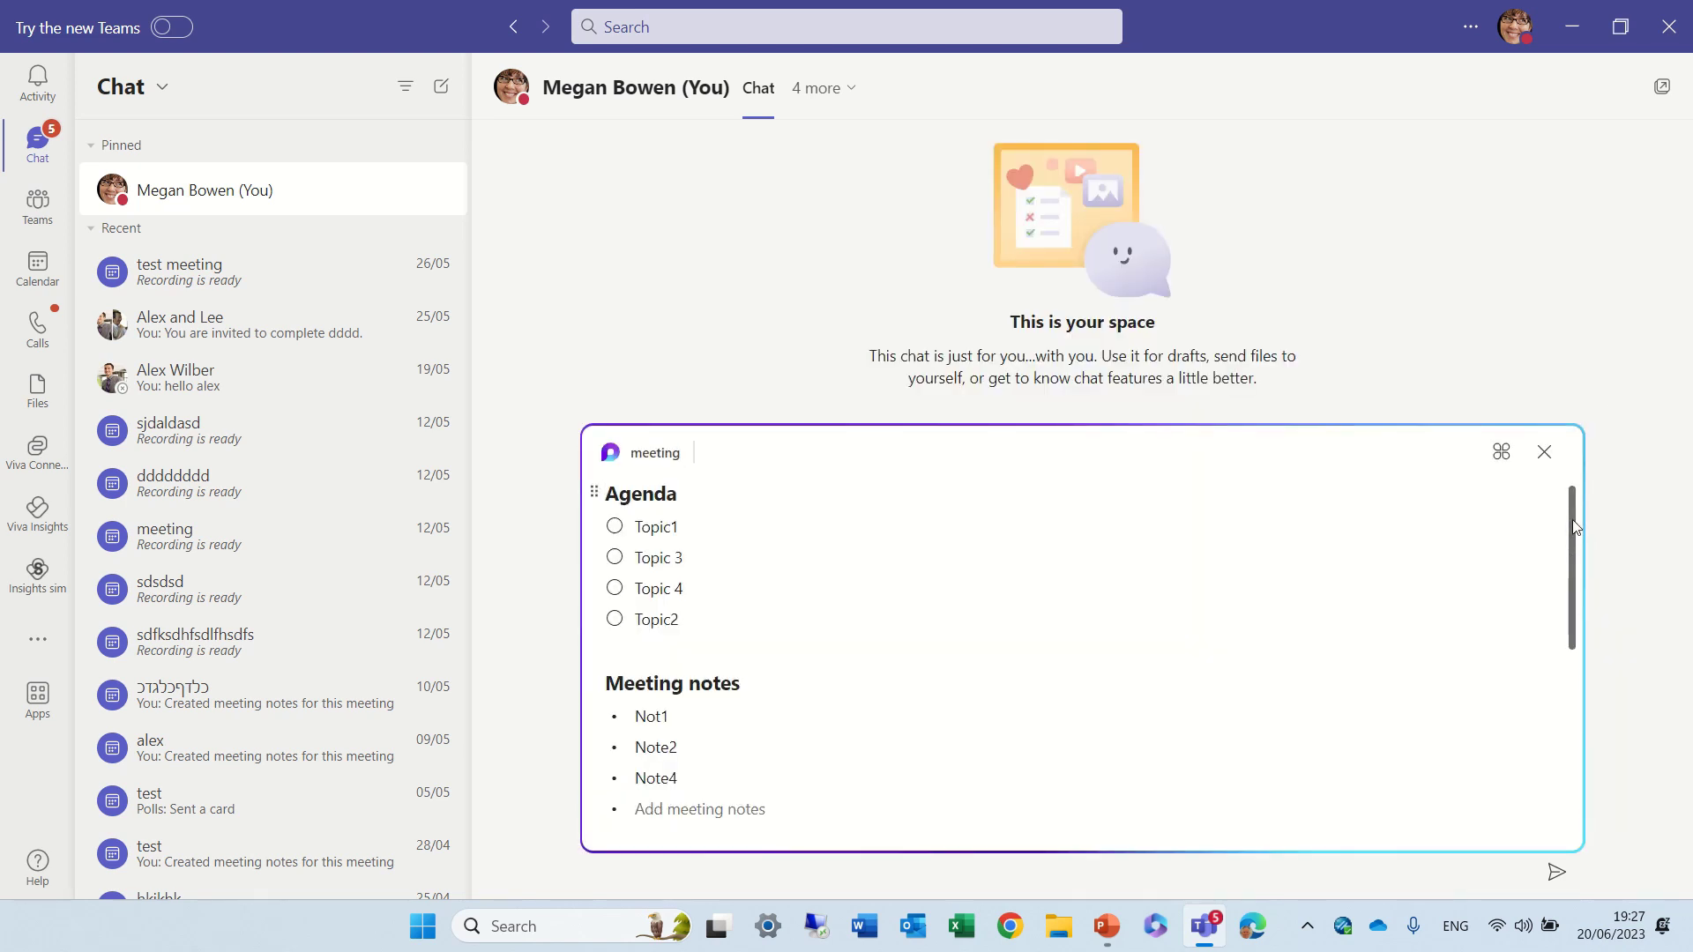
pyautogui.scroll(-5, 1554, 703)
pyautogui.scroll(5, 1567, 500)
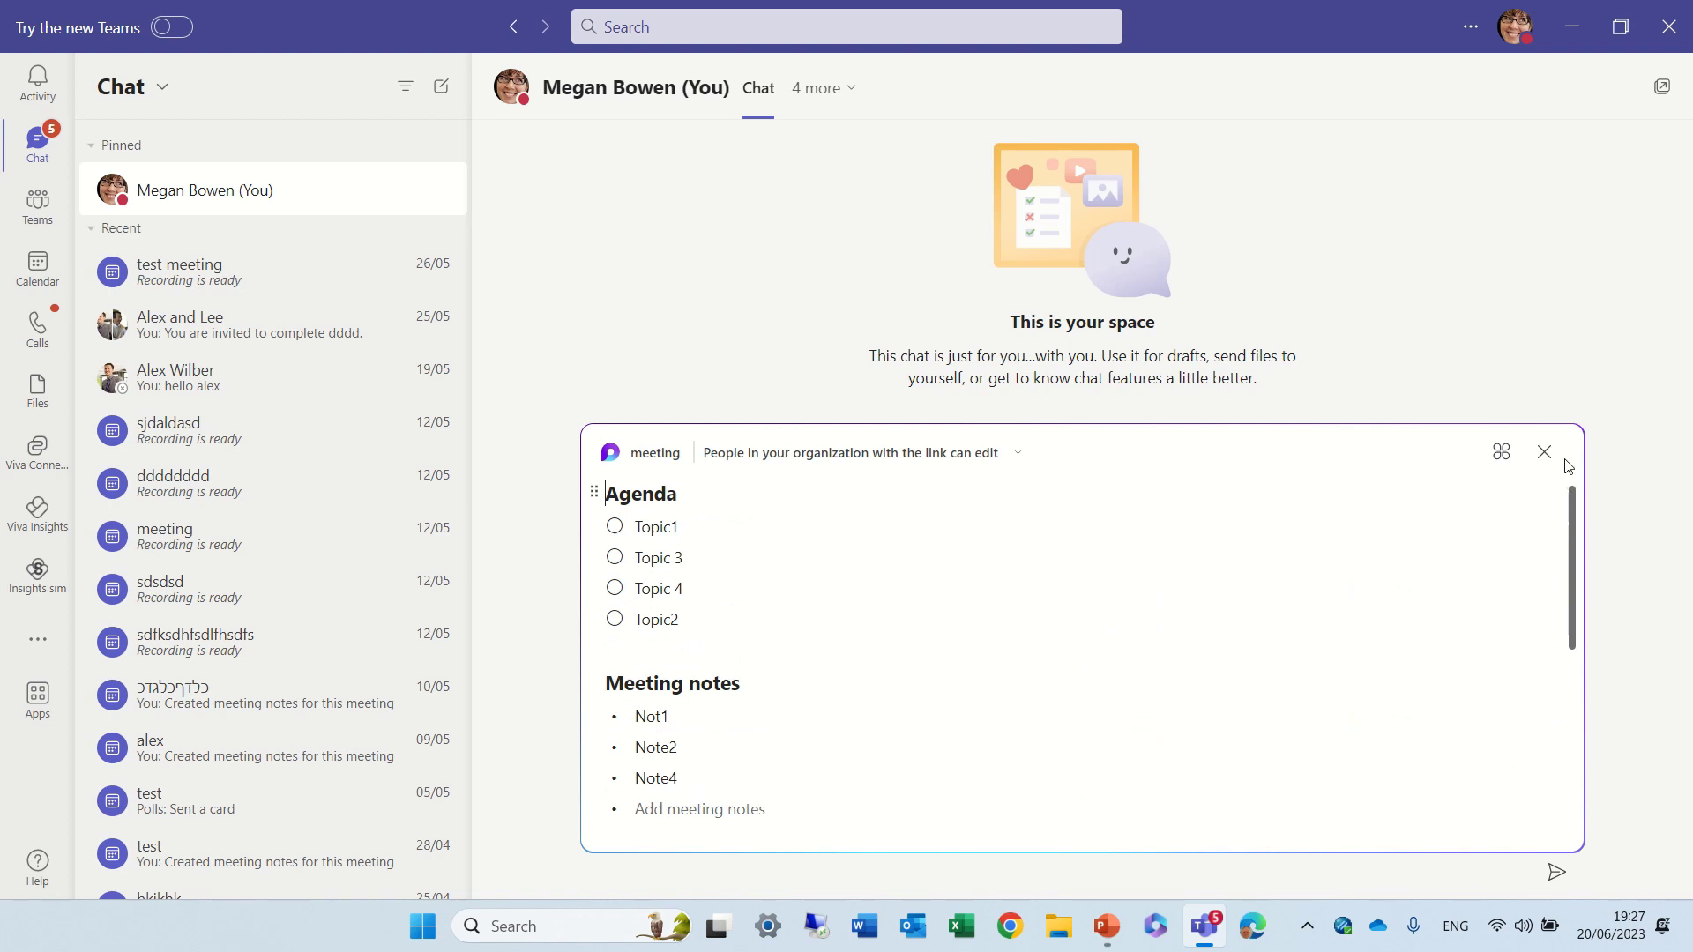
pyautogui.scroll(-5, 1566, 584)
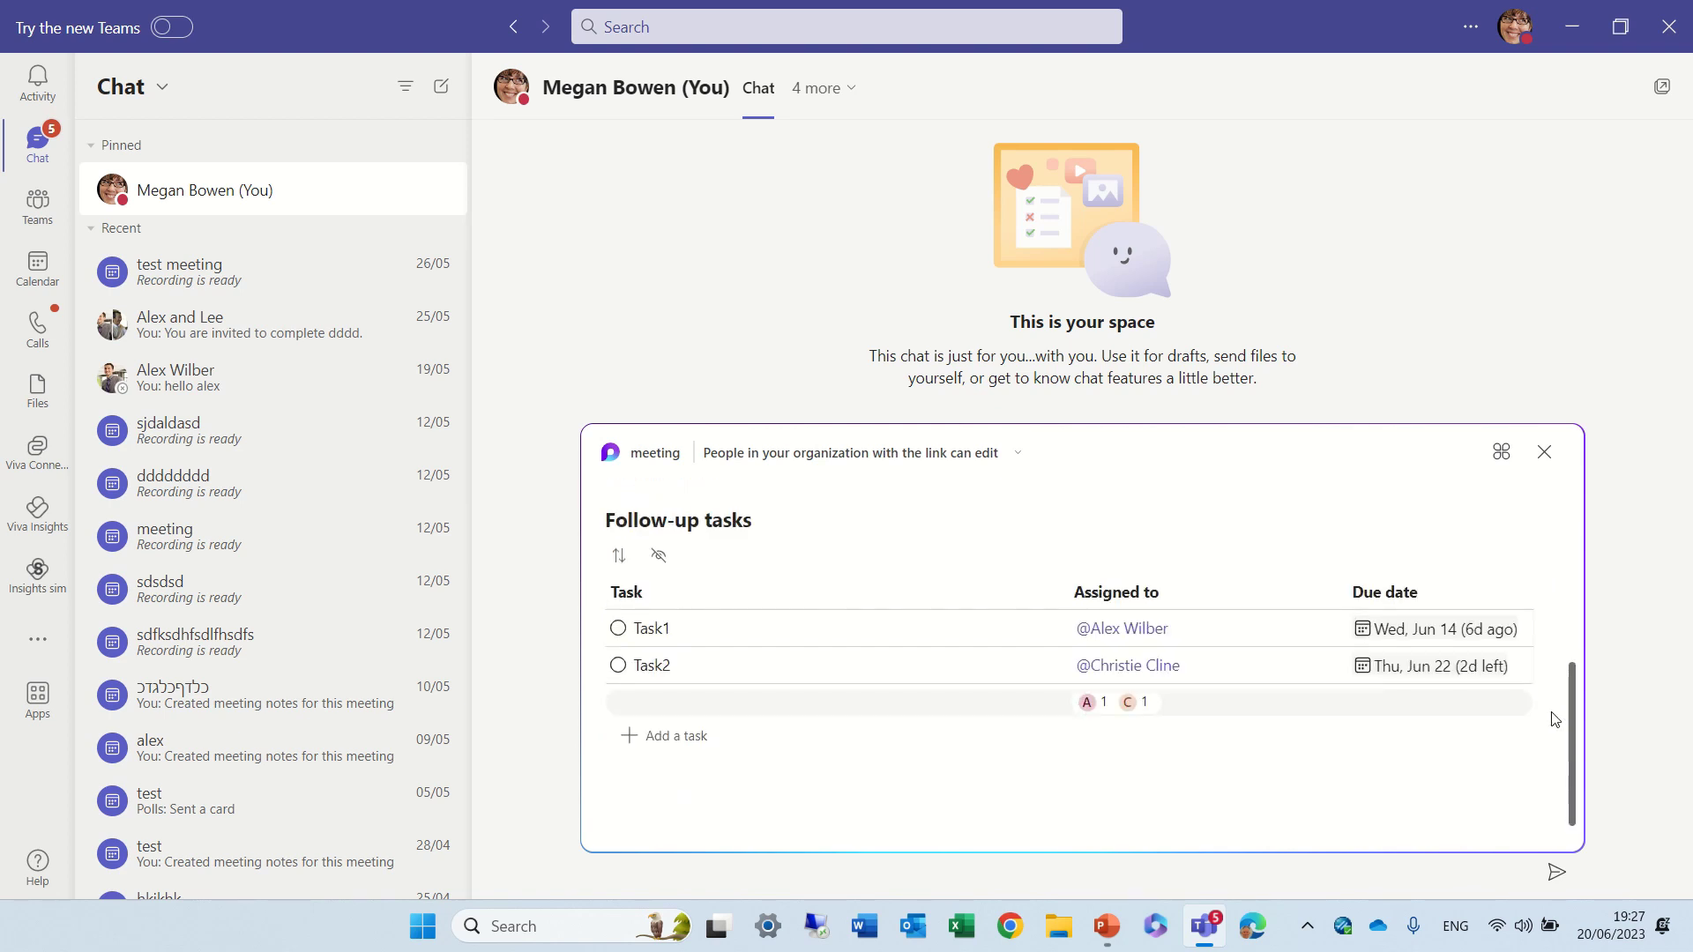